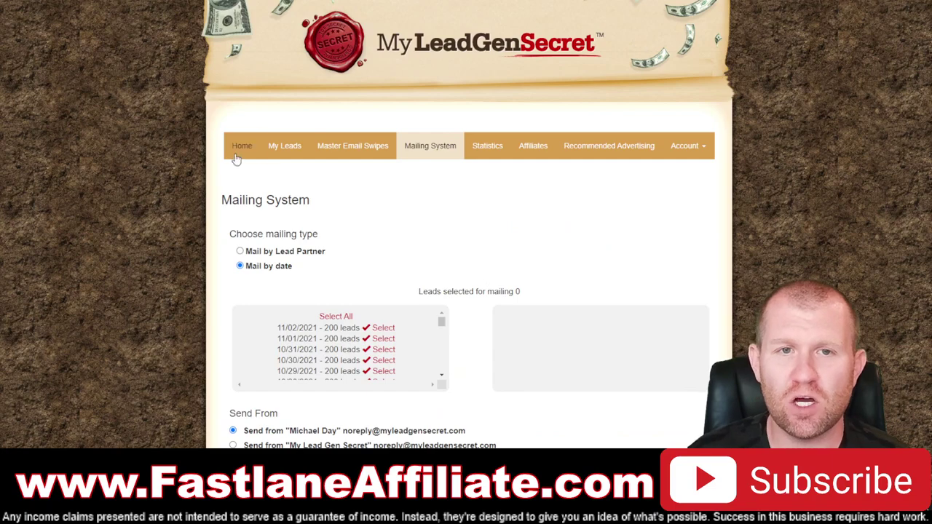
Step: Bring up the Mailing System page listing daily 200-lead batches by date
{"action": "left_click", "coordinate": [234, 149]}
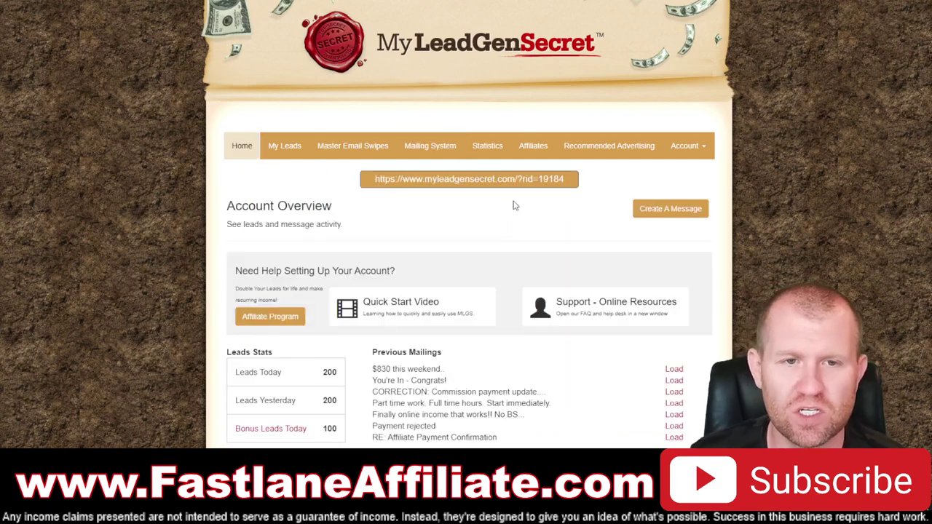
{"action": "left_click", "coordinate": [421, 148]}
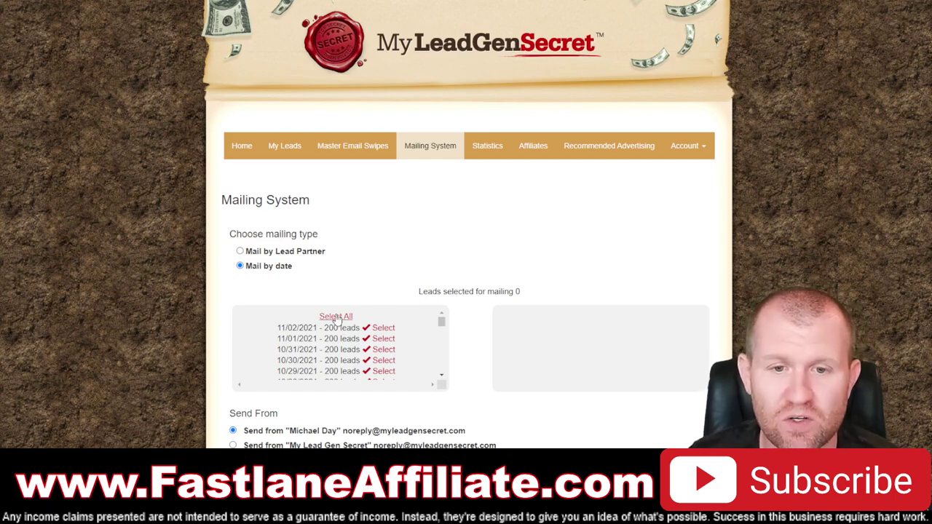
Step: Select all dated lead batches, confirming the 40100 selected-leads count
{"action": "left_click", "coordinate": [336, 317]}
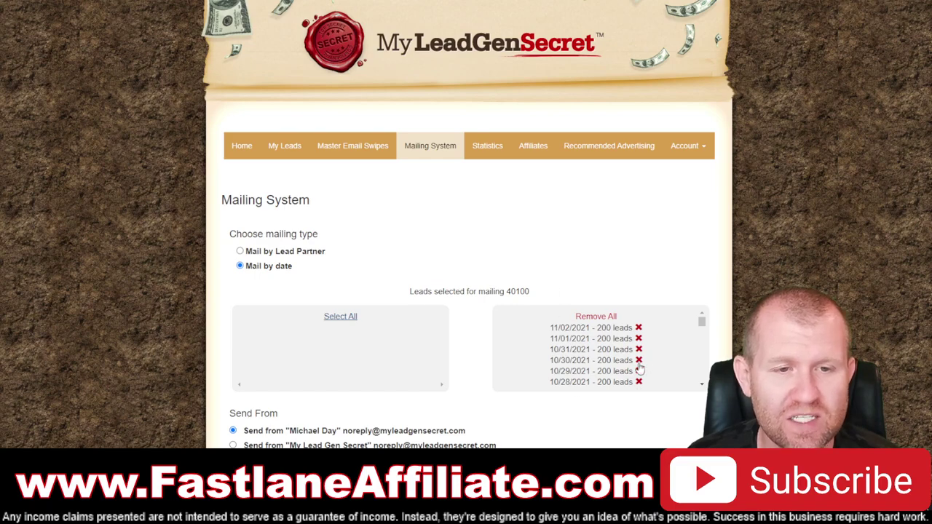
{"action": "double_click", "coordinate": [517, 291]}
{"action": "left_click", "coordinate": [491, 279]}
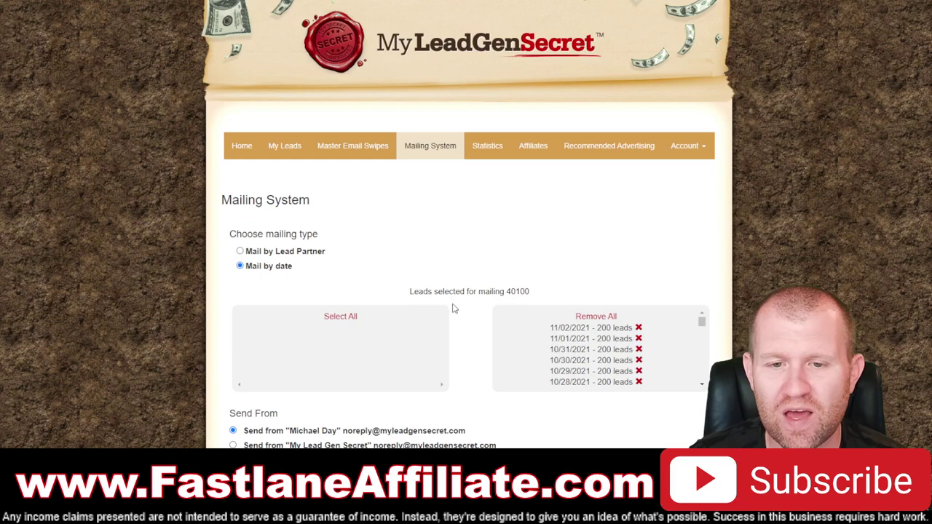
{"action": "scroll", "coordinate": [479, 295], "scroll_direction": "down", "scroll_amount": 3}
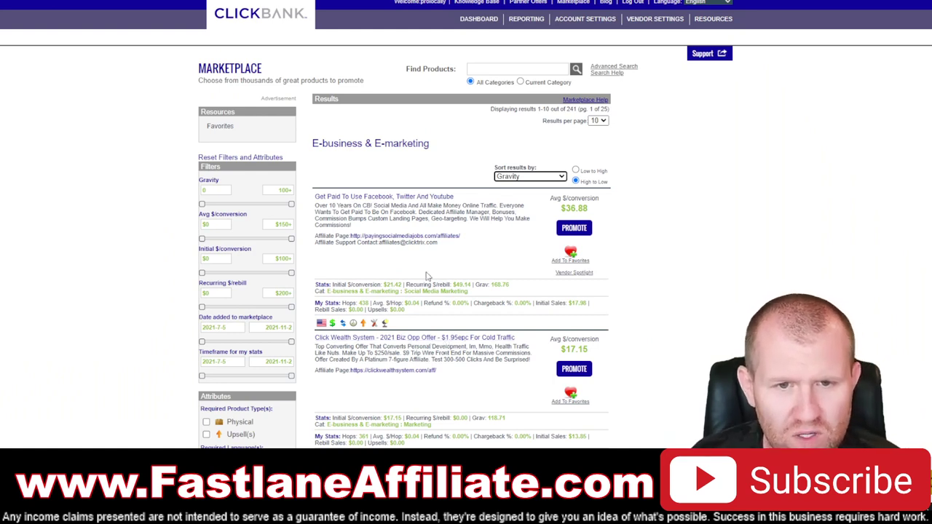
Step: Open the top offer's Affiliate Page link in a new tab and switch to it
{"action": "right_click", "coordinate": [410, 241]}
{"action": "left_click", "coordinate": [373, 274]}
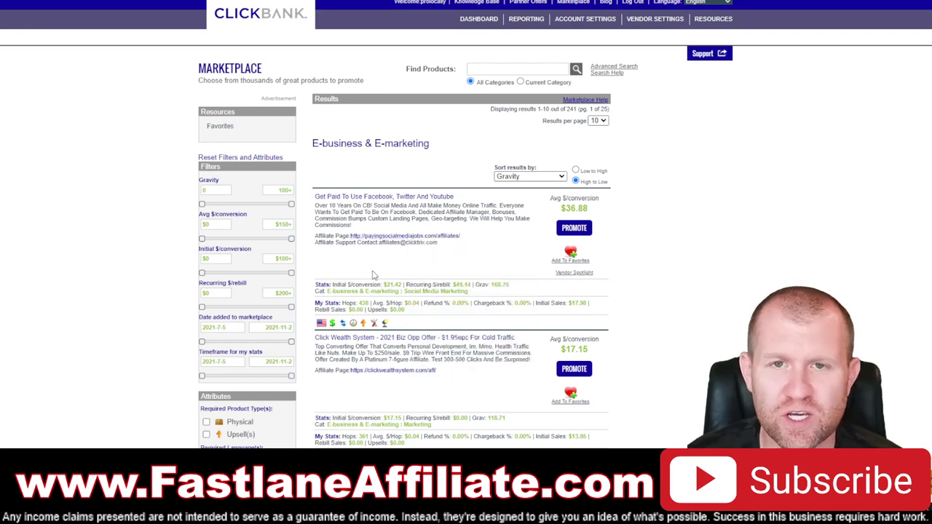
{"action": "right_click", "coordinate": [416, 238]}
{"action": "left_click", "coordinate": [440, 246]}
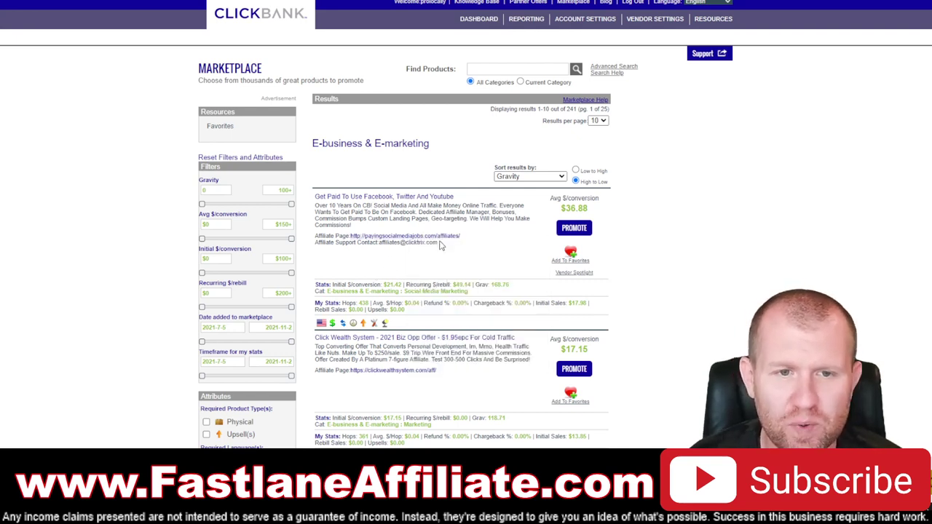
{"action": "key", "text": "ctrl+Tab"}
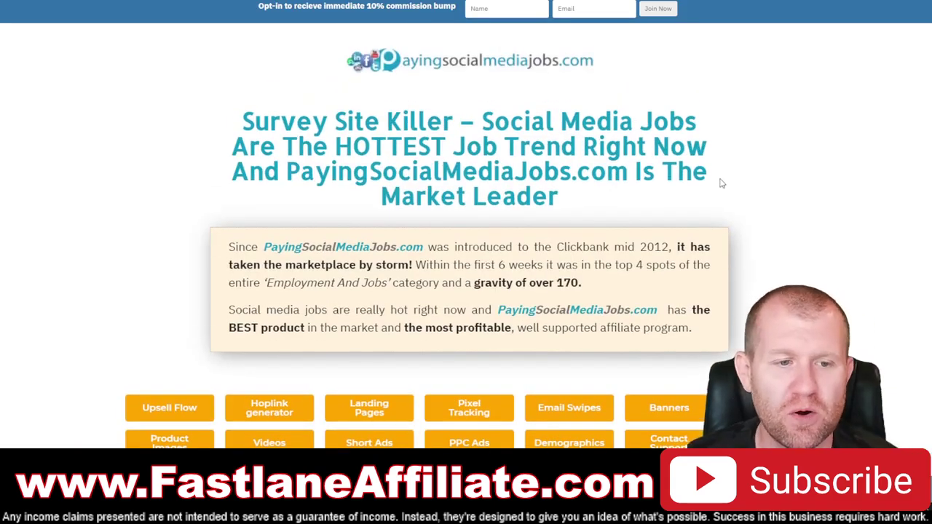
Step: Expand Email 1 under Email Swipes and copy its subject line
{"action": "scroll", "coordinate": [742, 200], "scroll_direction": "down", "scroll_amount": 2}
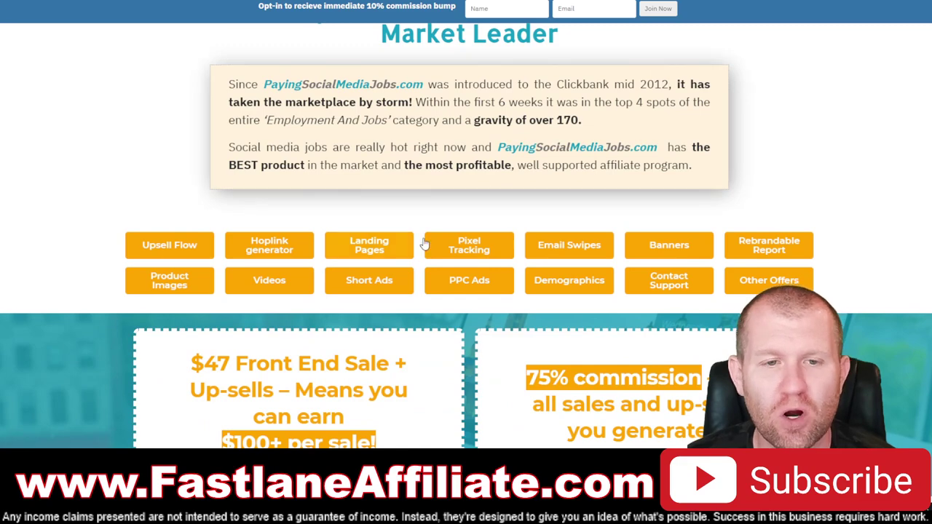
{"action": "left_click", "coordinate": [582, 252]}
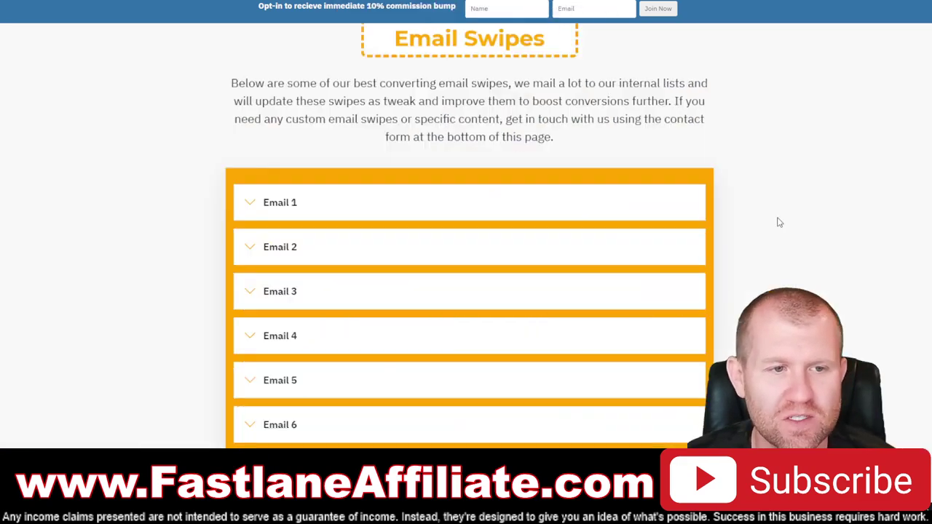
{"action": "left_click", "coordinate": [242, 209]}
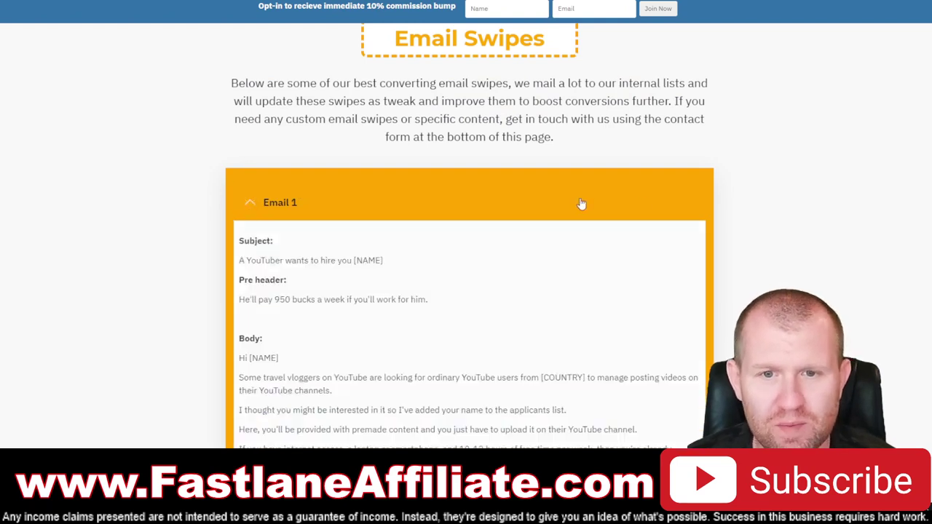
{"action": "scroll", "coordinate": [699, 211], "scroll_direction": "down", "scroll_amount": 2}
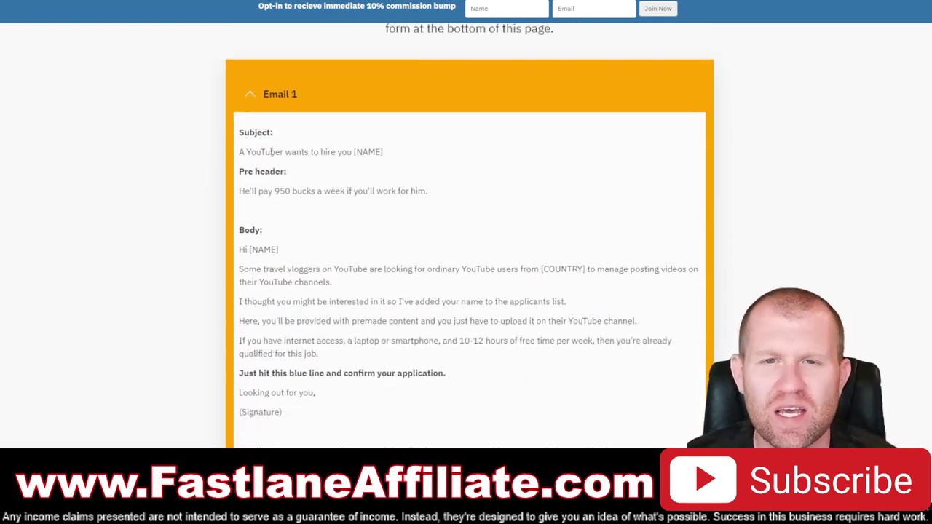
{"action": "triple_click", "coordinate": [335, 152]}
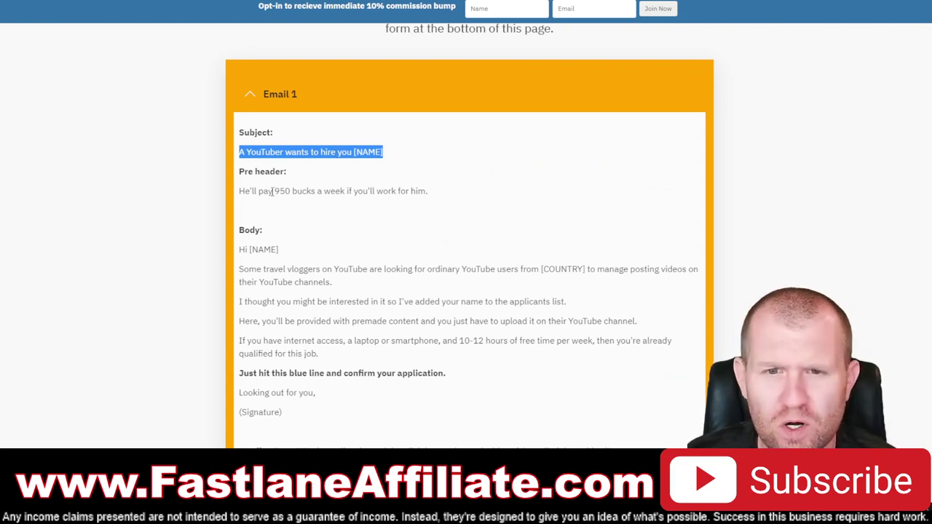
{"action": "triple_click", "coordinate": [314, 192]}
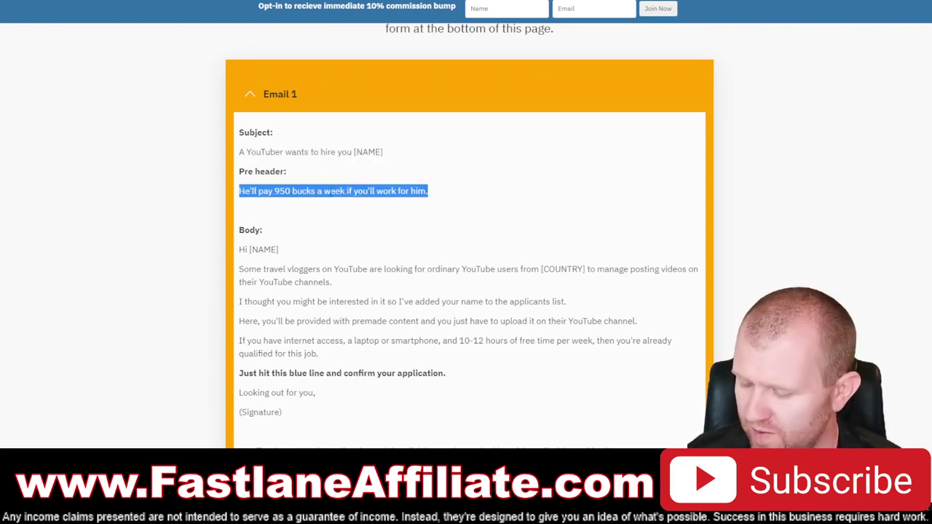
{"action": "triple_click", "coordinate": [330, 153]}
{"action": "key", "text": "ctrl+c"}
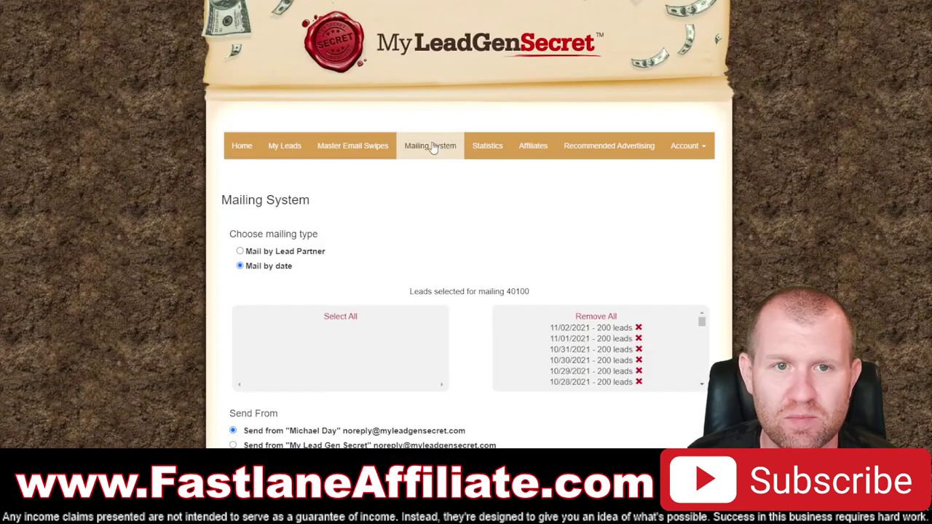
Step: Paste the copied swipe line into the mailing's Subject field
{"action": "scroll", "coordinate": [524, 169], "scroll_direction": "down", "scroll_amount": 3}
{"action": "scroll", "coordinate": [547, 172], "scroll_direction": "down", "scroll_amount": 3}
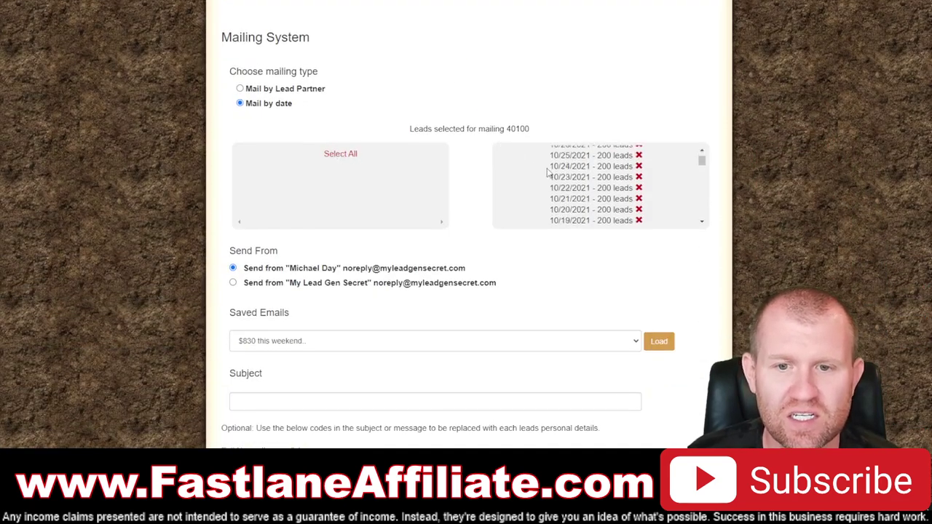
{"action": "scroll", "coordinate": [450, 196], "scroll_direction": "down", "scroll_amount": 1}
{"action": "scroll", "coordinate": [450, 196], "scroll_direction": "down", "scroll_amount": 2}
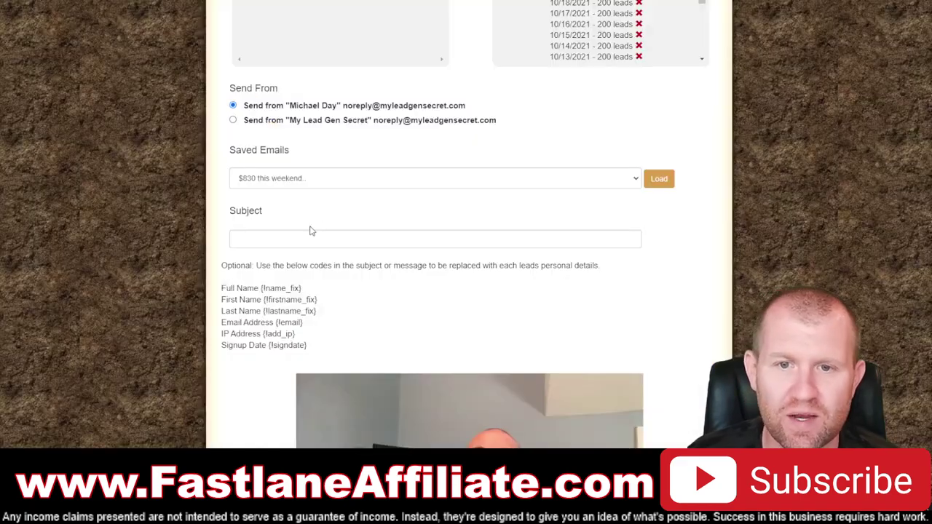
{"action": "left_click", "coordinate": [294, 236]}
{"action": "key", "text": "ctrl+v"}
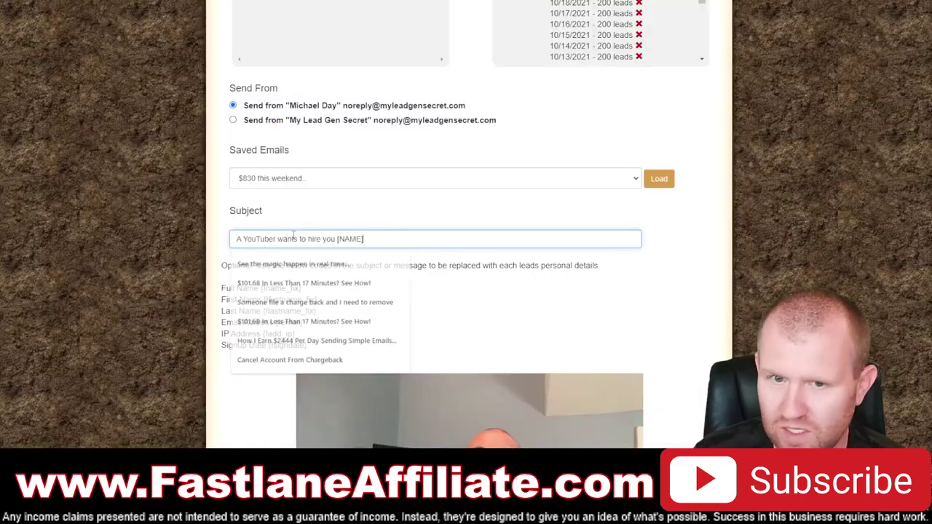
{"action": "scroll", "coordinate": [345, 241], "scroll_direction": "down", "scroll_amount": 1}
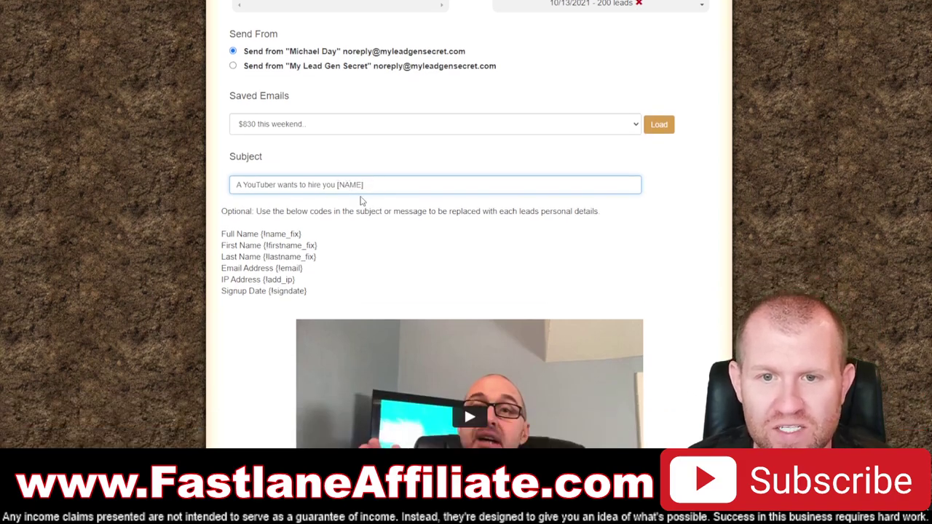
Step: Replace [NAME] in the subject with the {!firstname_fix} merge code
{"action": "left_click_drag", "start_coordinate": [264, 246], "coordinate": [319, 249]}
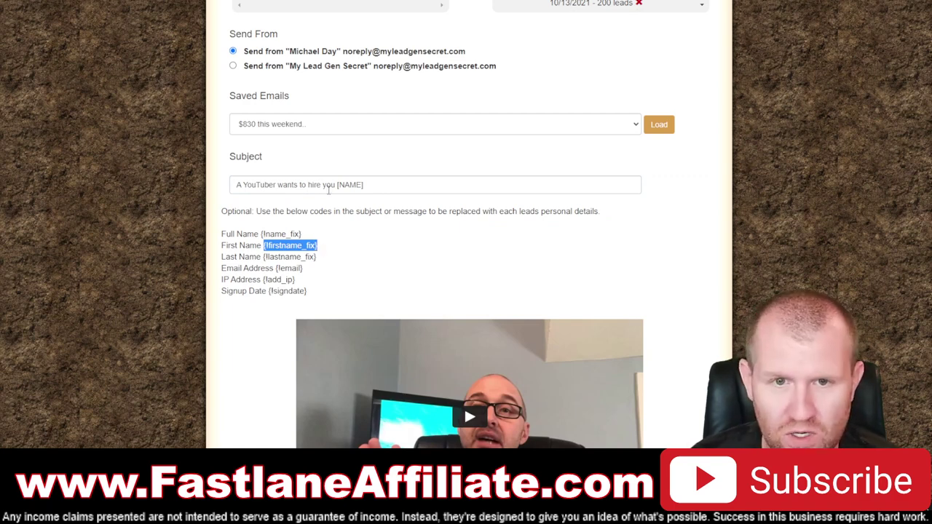
{"action": "left_click_drag", "start_coordinate": [338, 185], "coordinate": [364, 185]}
{"action": "type", "text": "{!firstname_fix}"}
{"action": "left_click", "coordinate": [440, 212]}
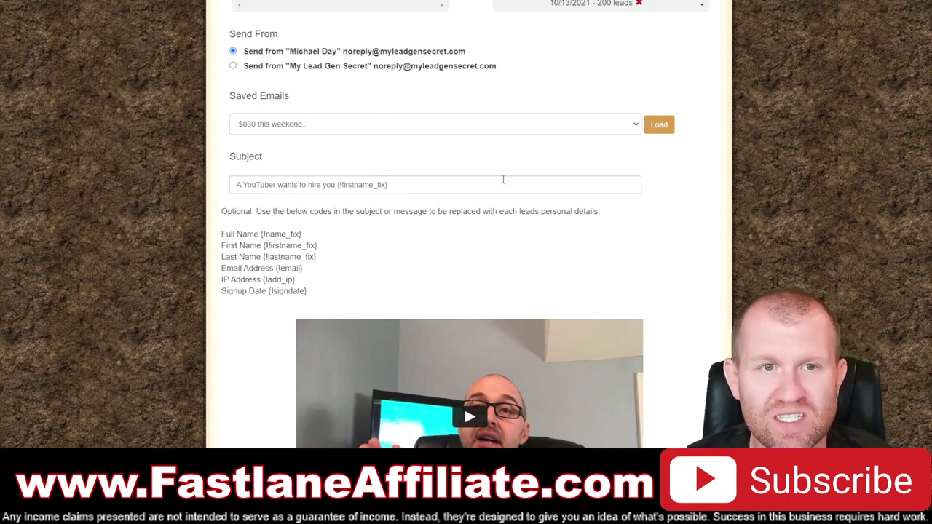
{"action": "scroll", "coordinate": [508, 192], "scroll_direction": "up", "scroll_amount": 2}
{"action": "scroll", "coordinate": [516, 223], "scroll_direction": "down", "scroll_amount": 5}
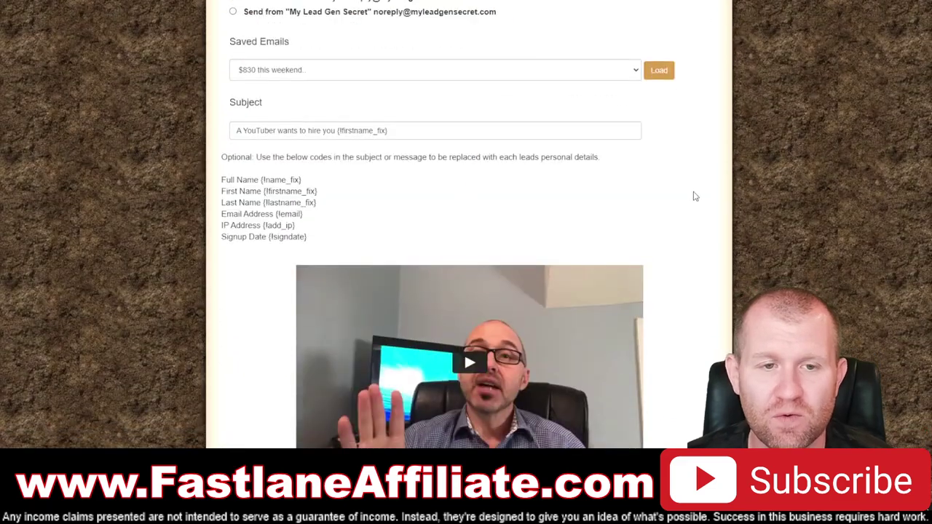
{"action": "scroll", "coordinate": [673, 200], "scroll_direction": "down", "scroll_amount": 2}
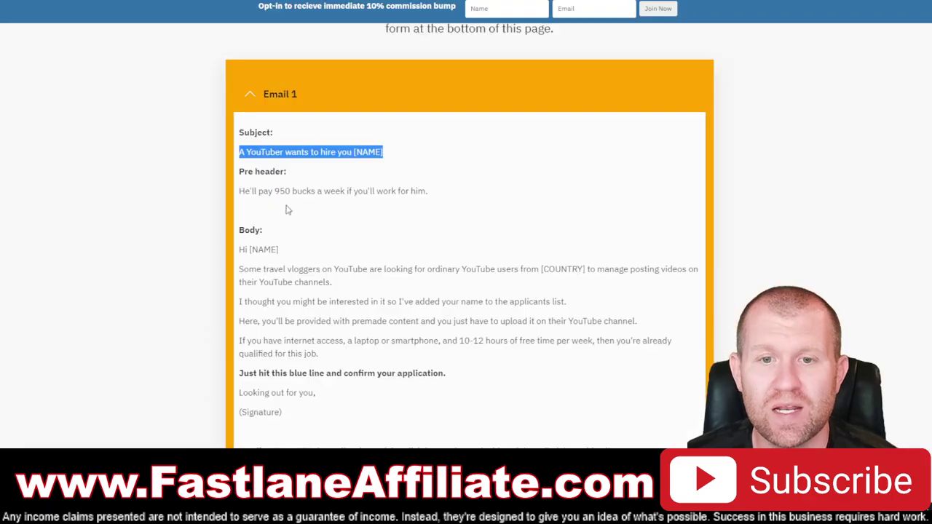
Step: Replace the body's placeholder text with the pasted YouTuber job swipe
{"action": "scroll", "coordinate": [287, 208], "scroll_direction": "down", "scroll_amount": 3}
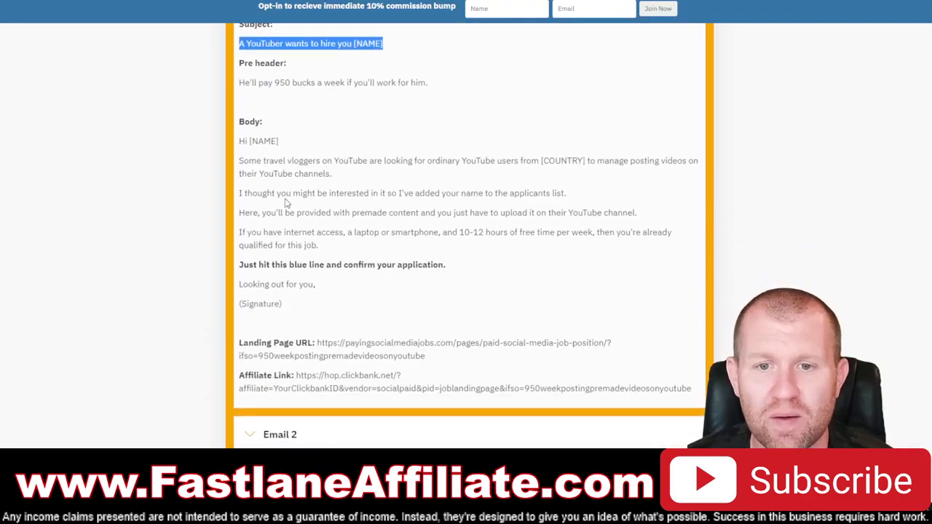
{"action": "mouse_move", "coordinate": [283, 306]}
{"action": "left_mouse_down"}
{"action": "mouse_move", "coordinate": [262, 304]}
{"action": "mouse_move", "coordinate": [242, 150]}
{"action": "left_mouse_up"}
{"action": "key", "text": "ctrl+c"}
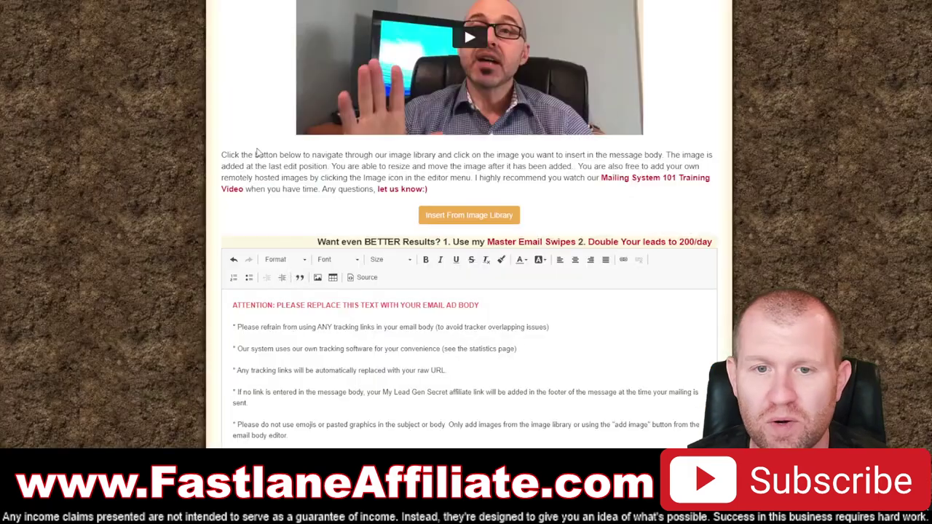
{"action": "scroll", "coordinate": [466, 219], "scroll_direction": "down", "scroll_amount": 3}
{"action": "left_click", "coordinate": [323, 279]}
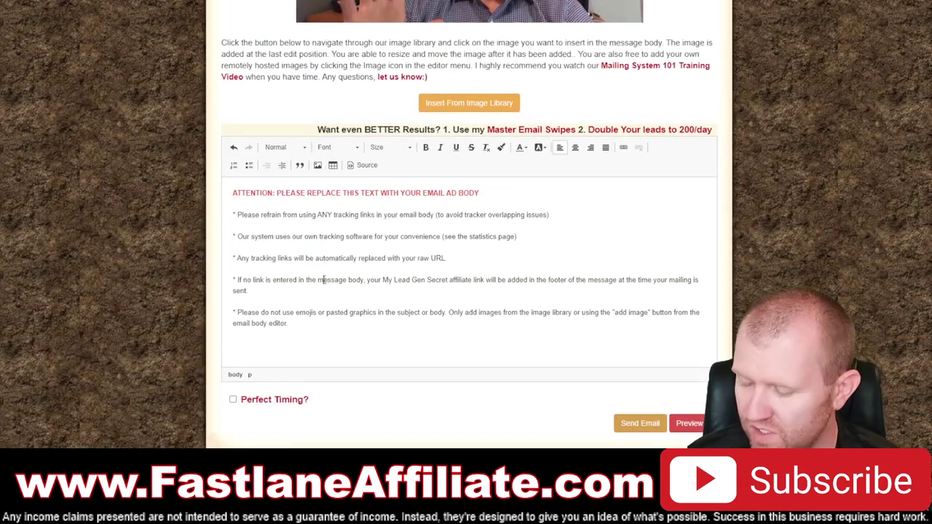
{"action": "key", "text": "ctrl+a"}
{"action": "key", "text": "BackSpace"}
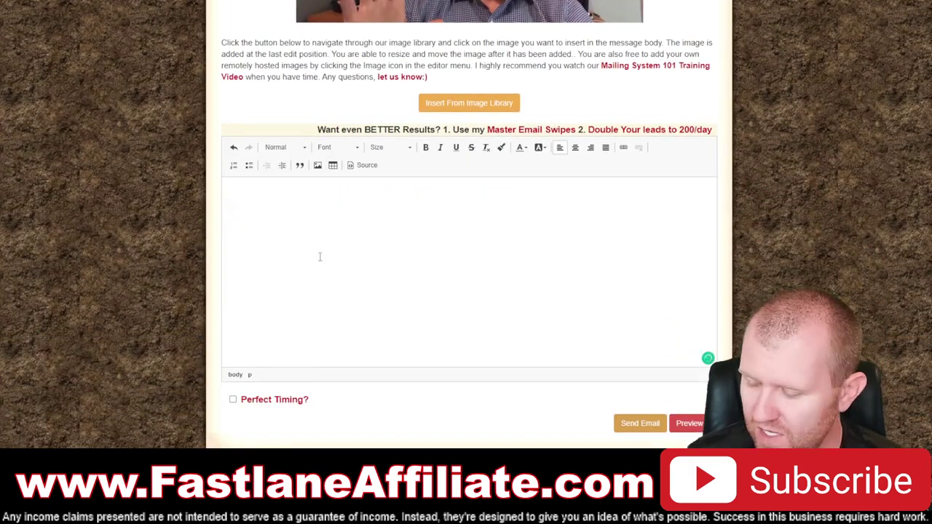
{"action": "key", "text": "ctrl+v"}
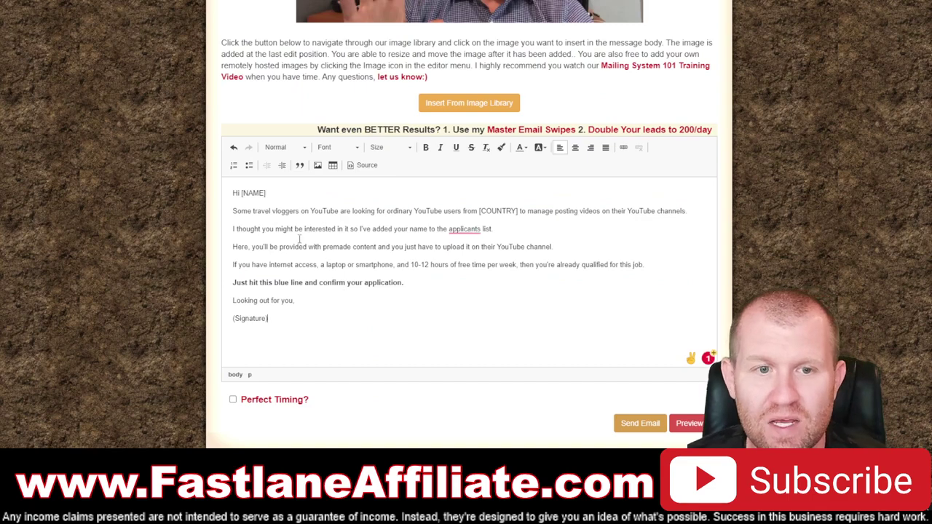
Step: Swap the greeting's [NAME] for the {!firstname_fix} code so it reads 'Hi {!firstname_fix}'
{"action": "scroll", "coordinate": [331, 301], "scroll_direction": "up", "scroll_amount": 3}
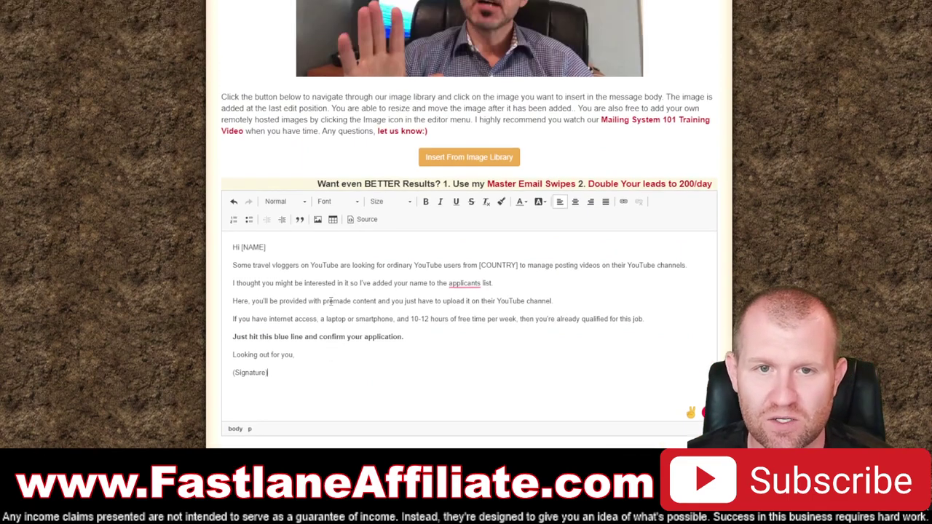
{"action": "scroll", "coordinate": [267, 349], "scroll_direction": "up", "scroll_amount": 5}
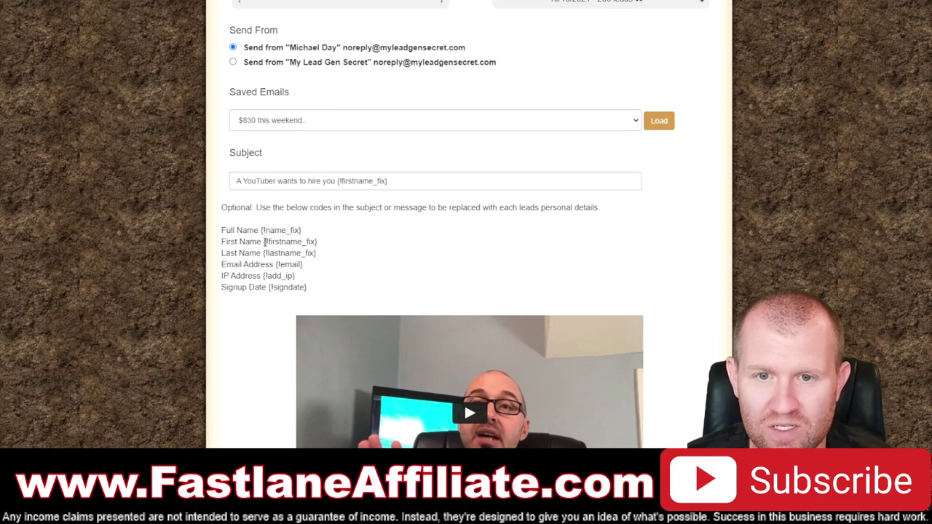
{"action": "left_click_drag", "start_coordinate": [264, 241], "coordinate": [320, 243]}
{"action": "key", "text": "ctrl+c"}
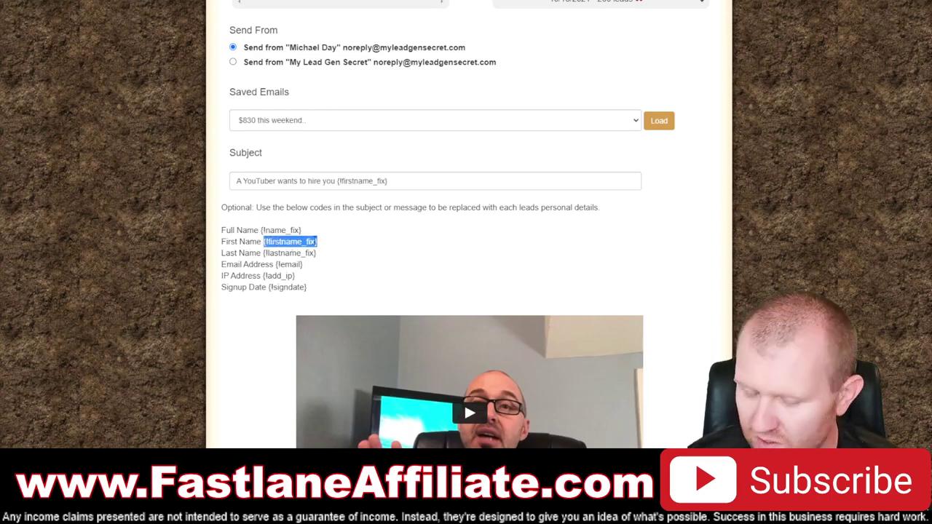
{"action": "scroll", "coordinate": [303, 244], "scroll_direction": "down", "scroll_amount": 2}
{"action": "scroll", "coordinate": [303, 244], "scroll_direction": "down", "scroll_amount": 4}
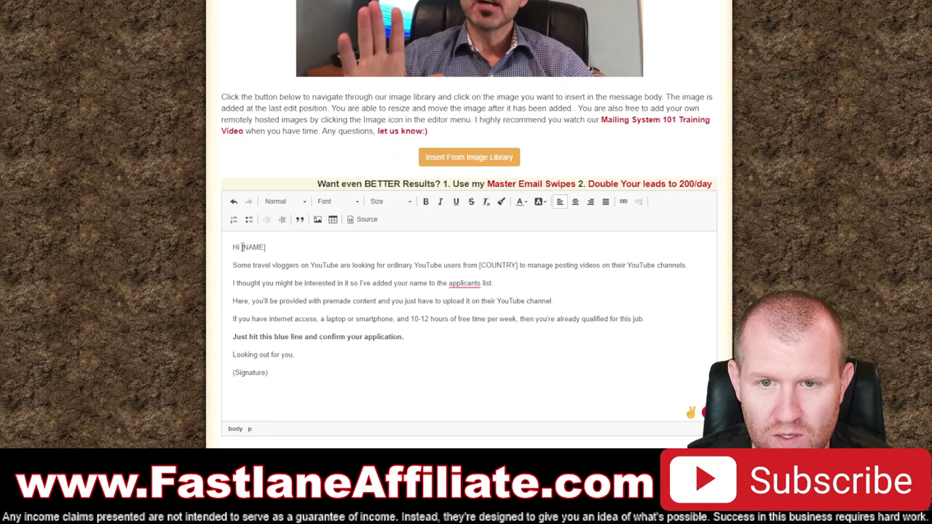
{"action": "left_click_drag", "start_coordinate": [240, 247], "coordinate": [271, 247]}
{"action": "key", "text": "BackSpace"}
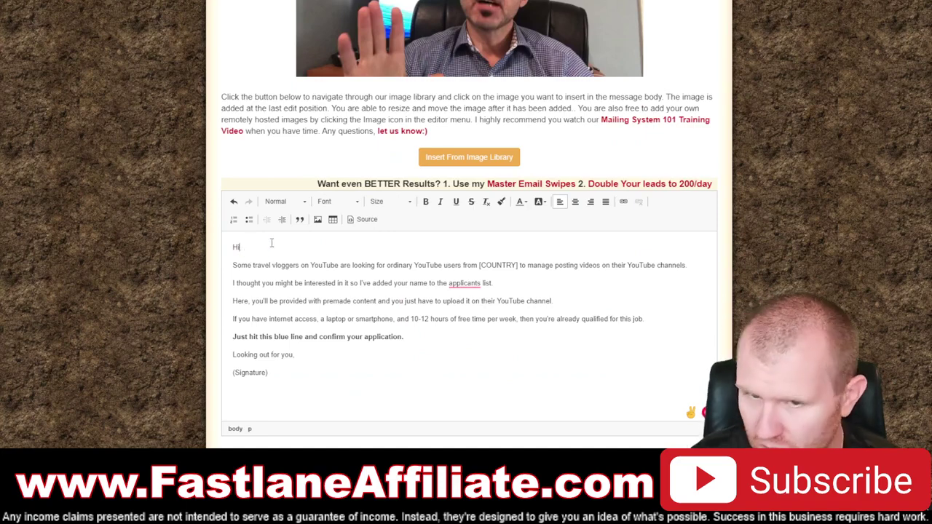
{"action": "key", "text": "ctrl+v"}
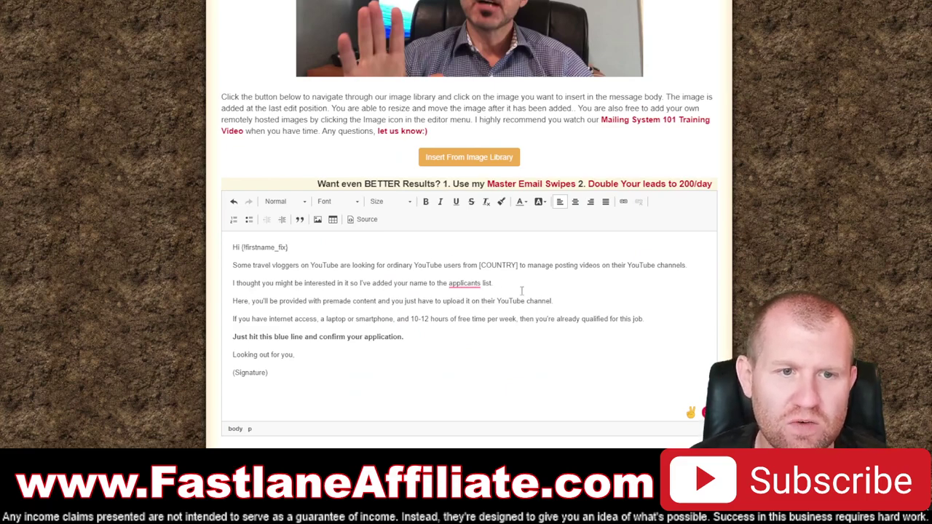
{"action": "scroll", "coordinate": [523, 291], "scroll_direction": "up", "scroll_amount": 2}
{"action": "scroll", "coordinate": [526, 291], "scroll_direction": "up", "scroll_amount": 3}
{"action": "left_click", "coordinate": [235, 232]}
{"action": "scroll", "coordinate": [225, 204], "scroll_direction": "down", "scroll_amount": 3}
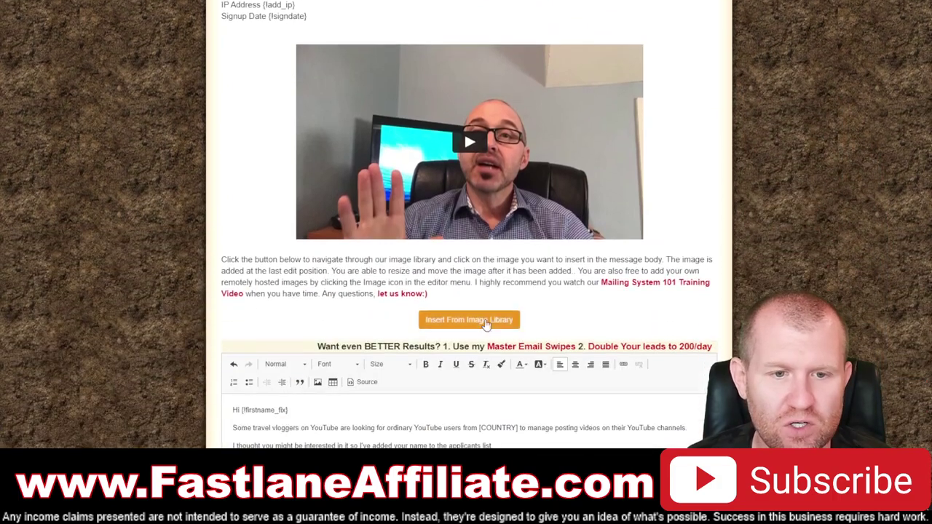
Step: Replace [COUNTRY] with 'your area', accepting the spelling correction
{"action": "scroll", "coordinate": [488, 320], "scroll_direction": "down", "scroll_amount": 2}
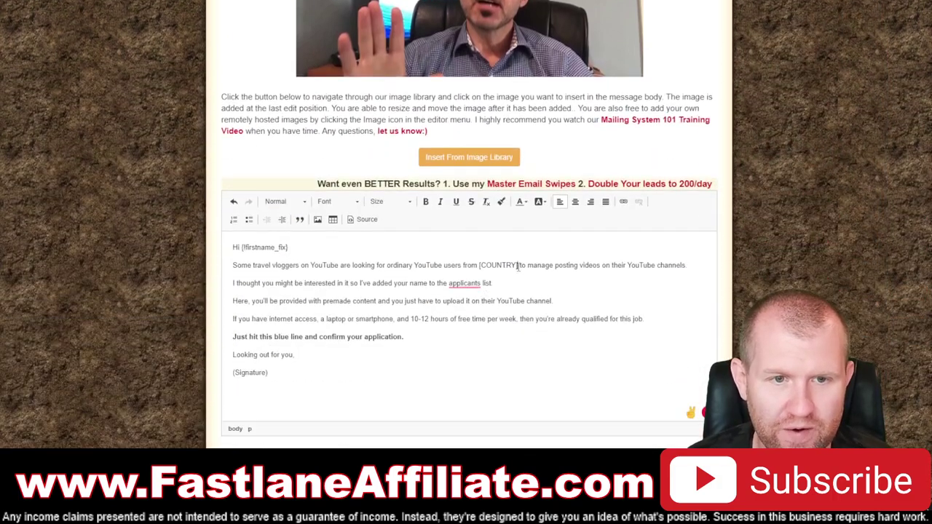
{"action": "left_click", "coordinate": [518, 266]}
{"action": "key", "text": "BackSpace"}
{"action": "key", "text": "BackSpace"}
{"action": "key", "text": "BackSpace"}
{"action": "key", "text": "BackSpace"}
{"action": "key", "text": "BackSpace"}
{"action": "key", "text": "BackSpace"}
{"action": "key", "text": "BackSpace"}
{"action": "key", "text": "BackSpace"}
{"action": "key", "text": "BackSpace"}
{"action": "key", "text": "BackSpace"}
{"action": "type", "text": "you area"}
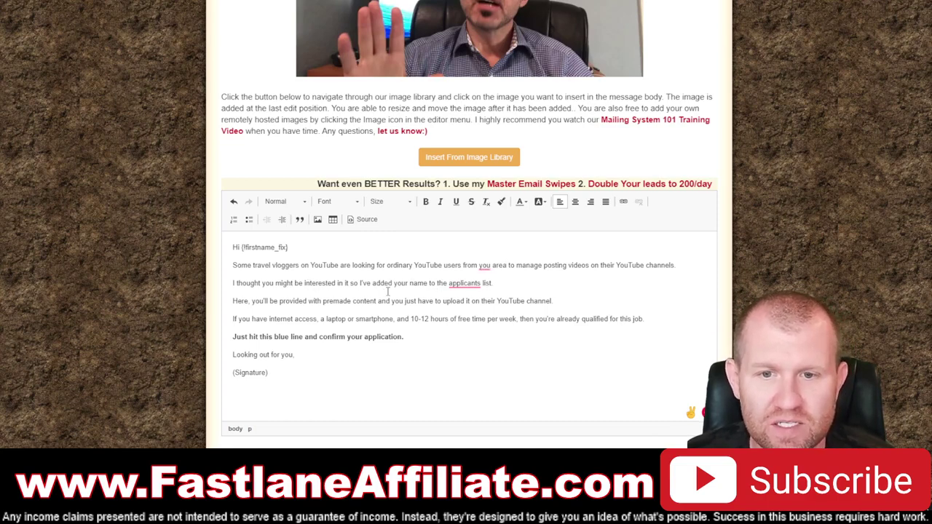
{"action": "mouse_move", "coordinate": [484, 262]}
{"action": "left_click", "coordinate": [487, 295]}
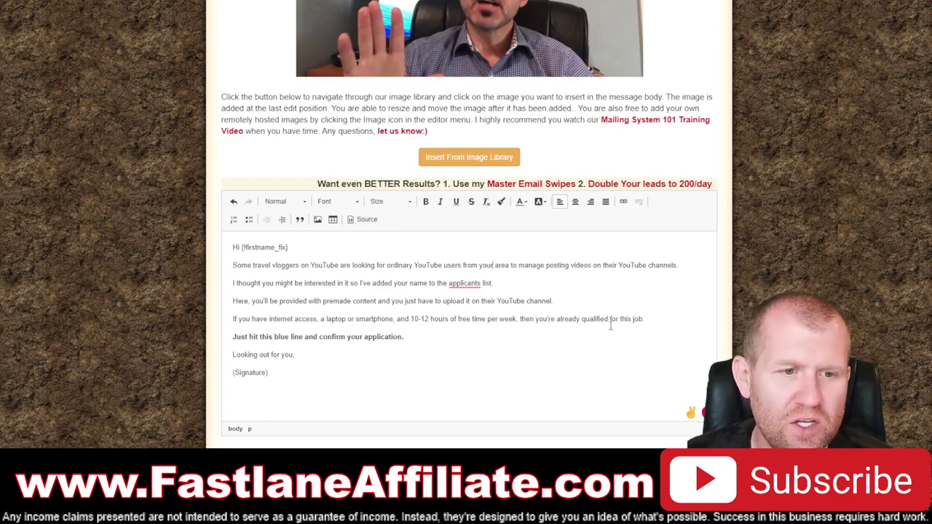
Step: Replace the (Signature) placeholder with the sender's first name
{"action": "left_click", "coordinate": [284, 372]}
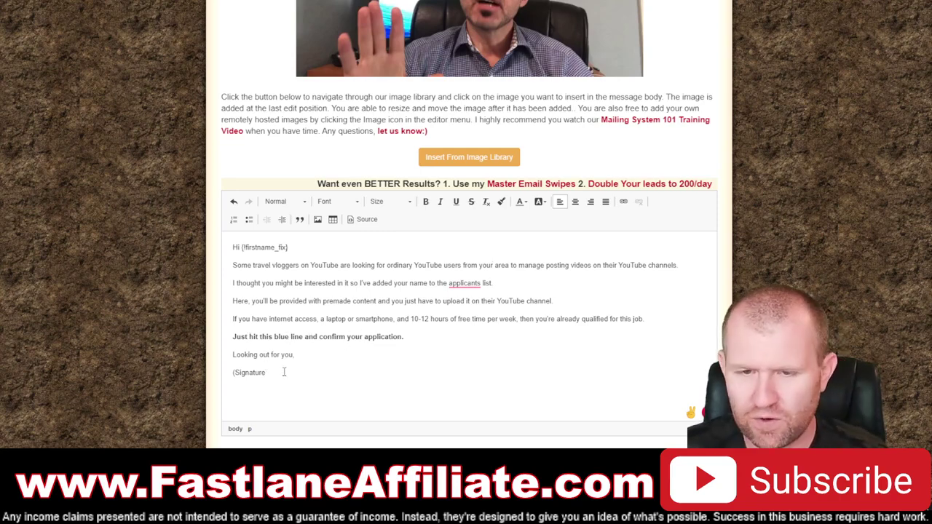
{"action": "key", "text": "BackSpace"}
{"action": "key", "text": "BackSpace"}
{"action": "key", "text": "BackSpace"}
{"action": "key", "text": "BackSpace"}
{"action": "key", "text": "BackSpace"}
{"action": "key", "text": "BackSpace"}
{"action": "key", "text": "BackSpace"}
{"action": "key", "text": "BackSpace"}
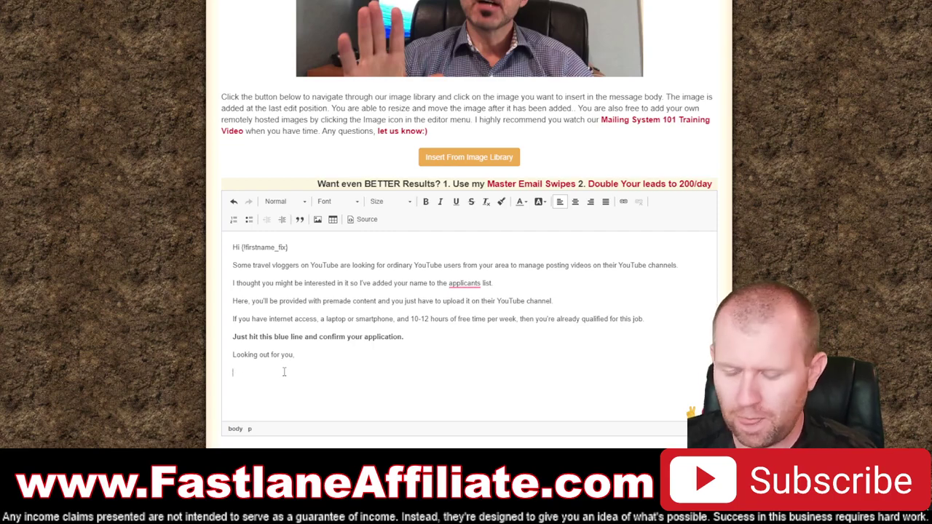
{"action": "type", "text": "Michael"}
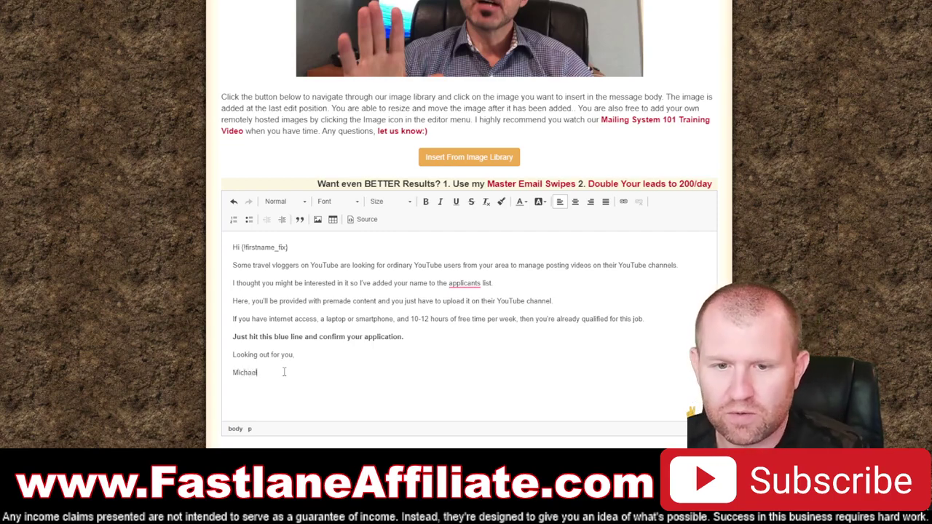
{"action": "left_click", "coordinate": [295, 336]}
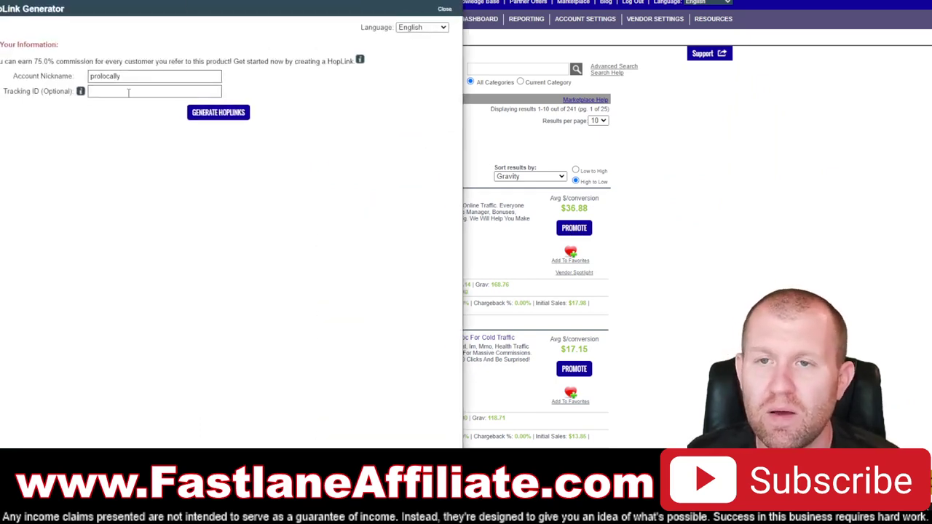
Step: Choose the saved mlgs tracking ID, generate the offer's HopLink, and copy it
{"action": "left_click", "coordinate": [128, 91]}
{"action": "type", "text": "ml"}
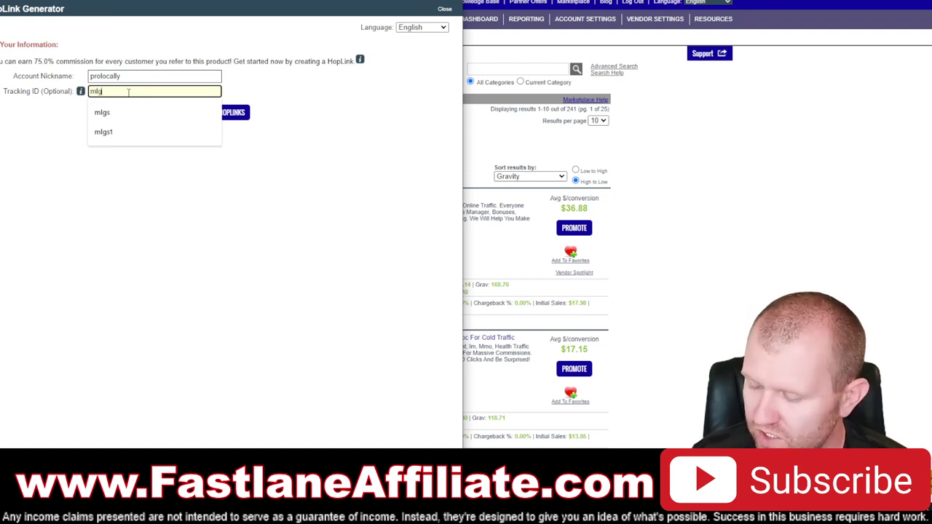
{"action": "type", "text": "g"}
{"action": "left_click", "coordinate": [129, 117]}
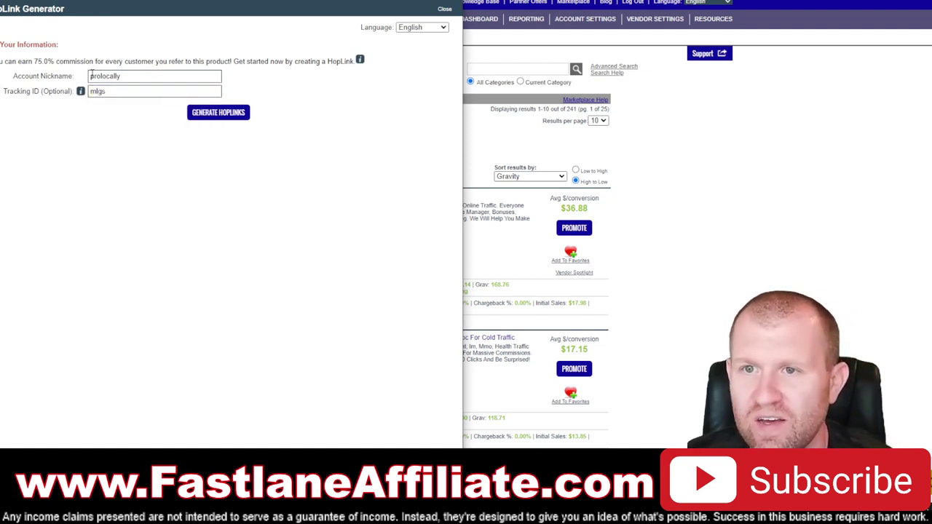
{"action": "left_click", "coordinate": [205, 116]}
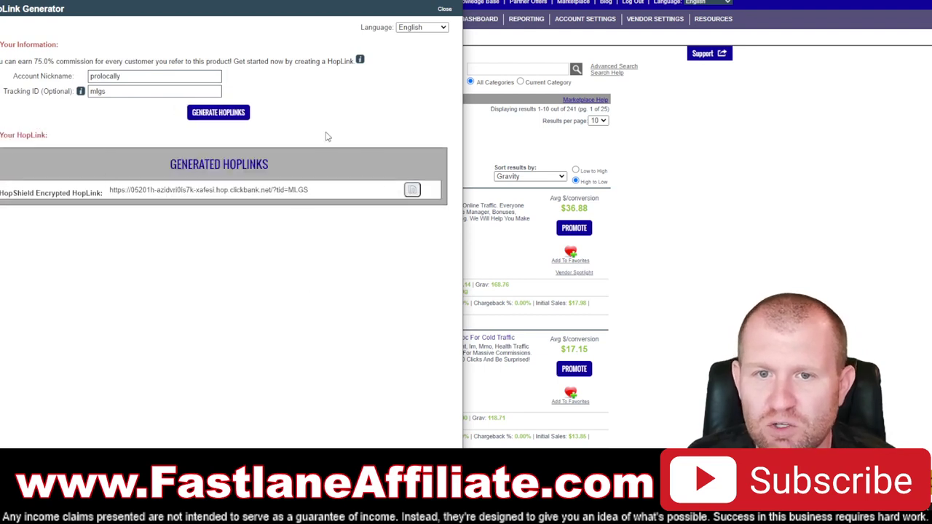
{"action": "left_click", "coordinate": [411, 191]}
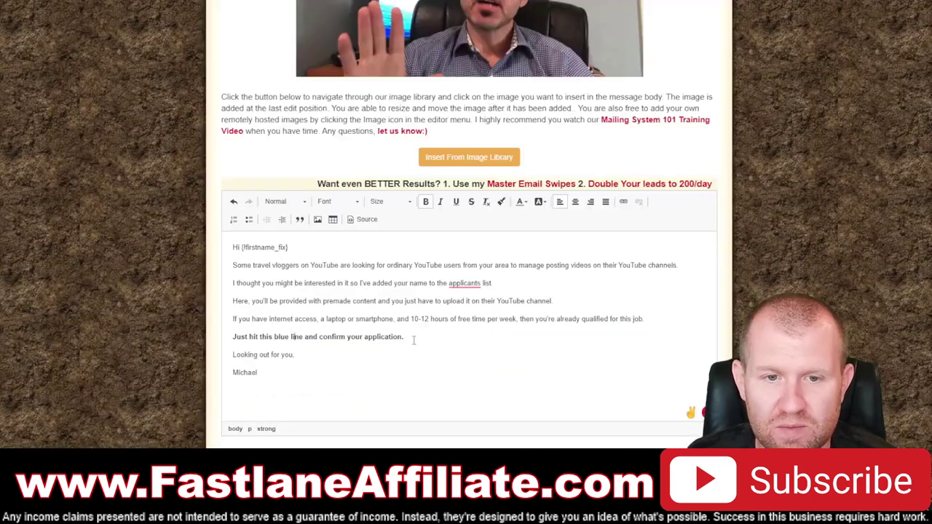
Step: Link the bold call-to-action line to the copied HopLink
{"action": "left_click_drag", "start_coordinate": [405, 338], "coordinate": [233, 332]}
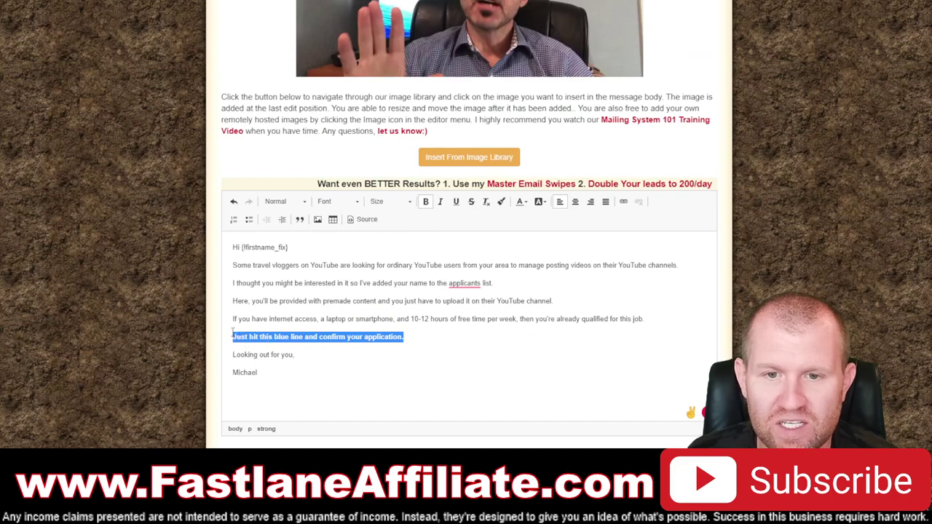
{"action": "left_click", "coordinate": [624, 202]}
{"action": "key", "text": "ctrl+v"}
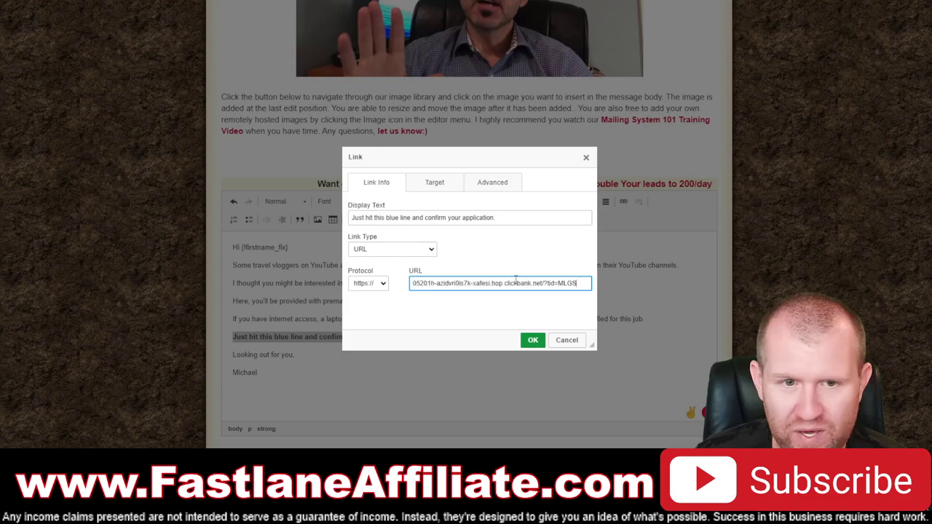
{"action": "left_click", "coordinate": [533, 340]}
{"action": "left_click", "coordinate": [488, 379]}
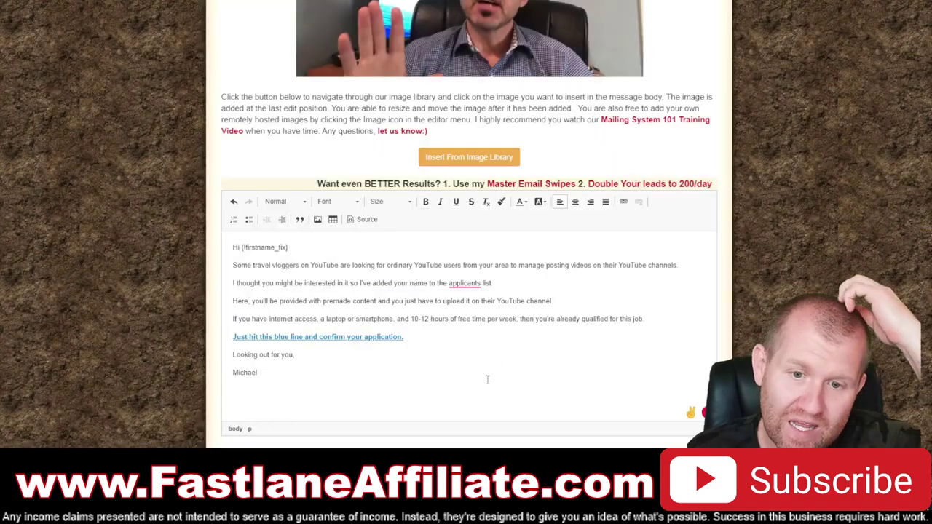
Step: Enable Perfect Timing and send the email to the selected leads
{"action": "scroll", "coordinate": [271, 402], "scroll_direction": "down", "scroll_amount": 1}
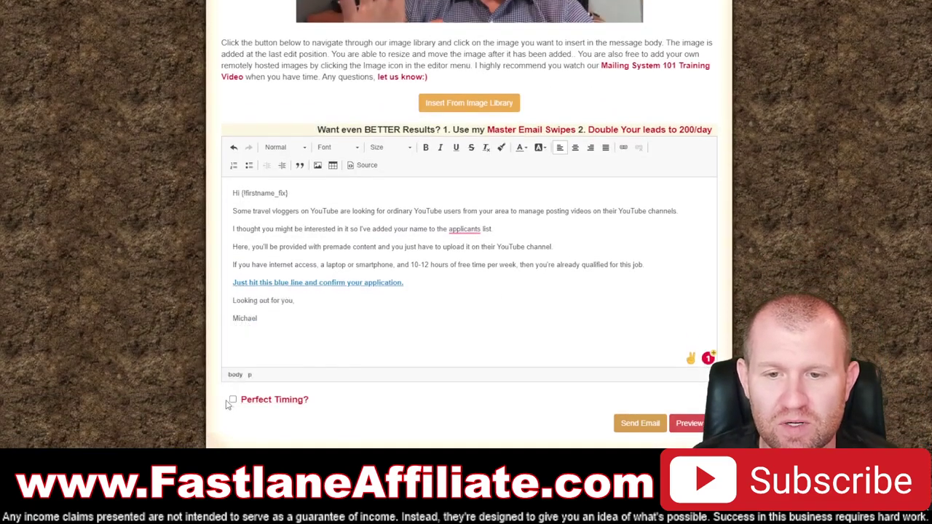
{"action": "left_click", "coordinate": [233, 399]}
{"action": "scroll", "coordinate": [451, 395], "scroll_direction": "up", "scroll_amount": 10}
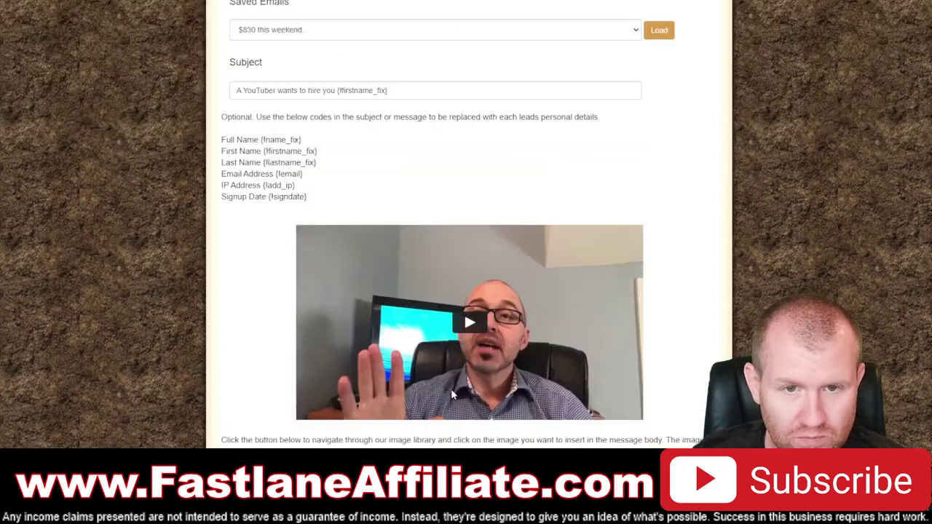
{"action": "scroll", "coordinate": [566, 249], "scroll_direction": "down", "scroll_amount": 10}
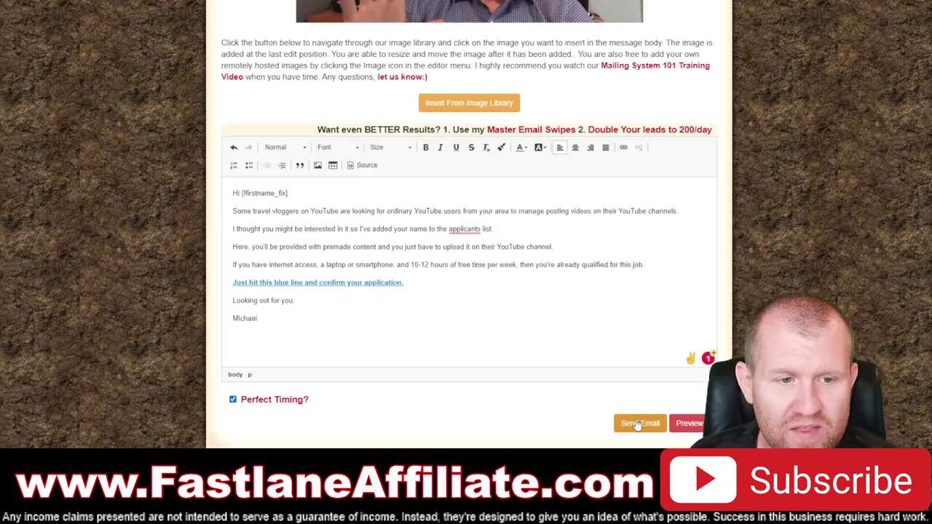
{"action": "left_click", "coordinate": [636, 424]}
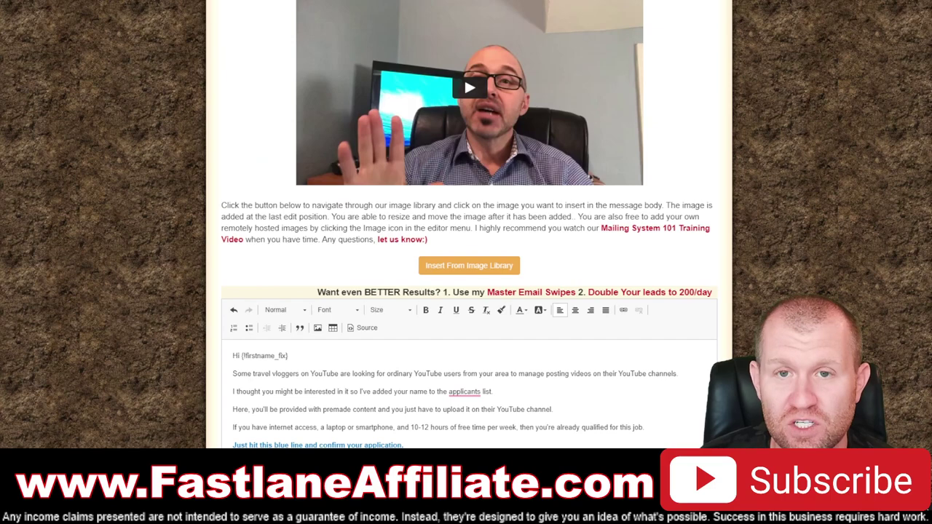
{"action": "scroll", "coordinate": [467, 327], "scroll_direction": "down", "scroll_amount": 2}
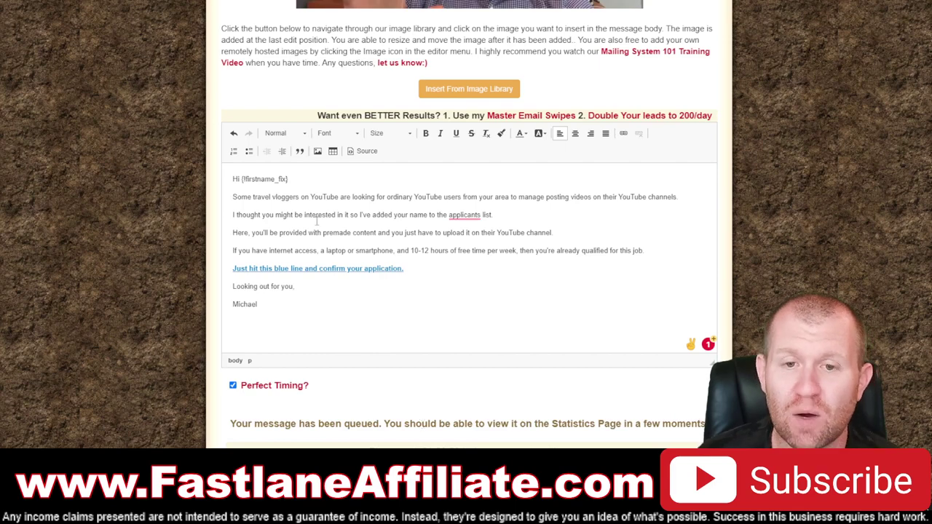
{"action": "scroll", "coordinate": [301, 64], "scroll_direction": "up", "scroll_amount": 2}
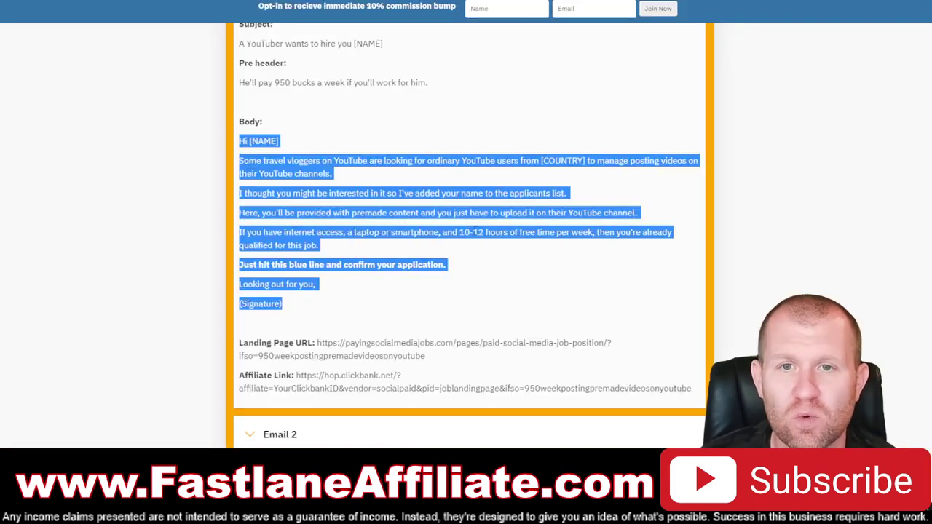
Step: Collapse the Email 1 swipe and scroll through Emails 1–10
{"action": "scroll", "coordinate": [470, 231], "scroll_direction": "up", "scroll_amount": 2}
{"action": "left_click", "coordinate": [266, 151]}
{"action": "scroll", "coordinate": [322, 249], "scroll_direction": "down", "scroll_amount": 4}
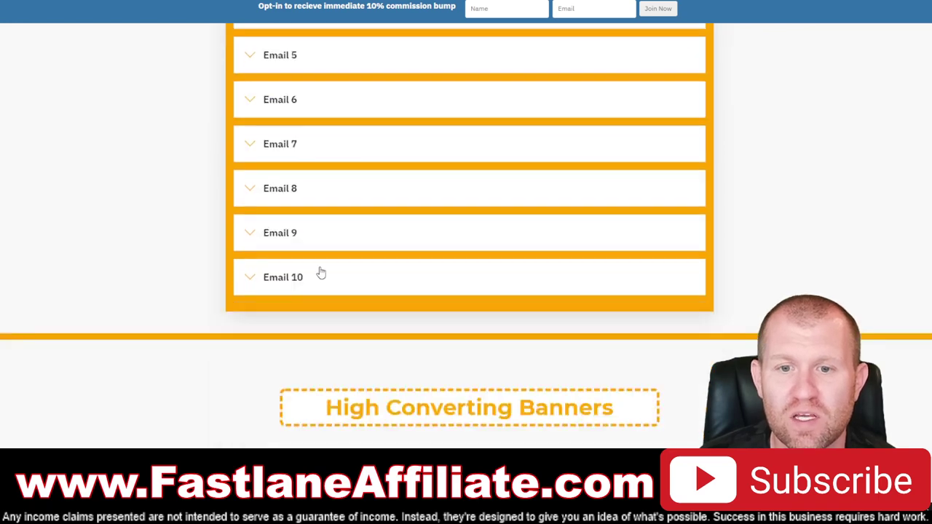
{"action": "scroll", "coordinate": [277, 283], "scroll_direction": "up", "scroll_amount": 2}
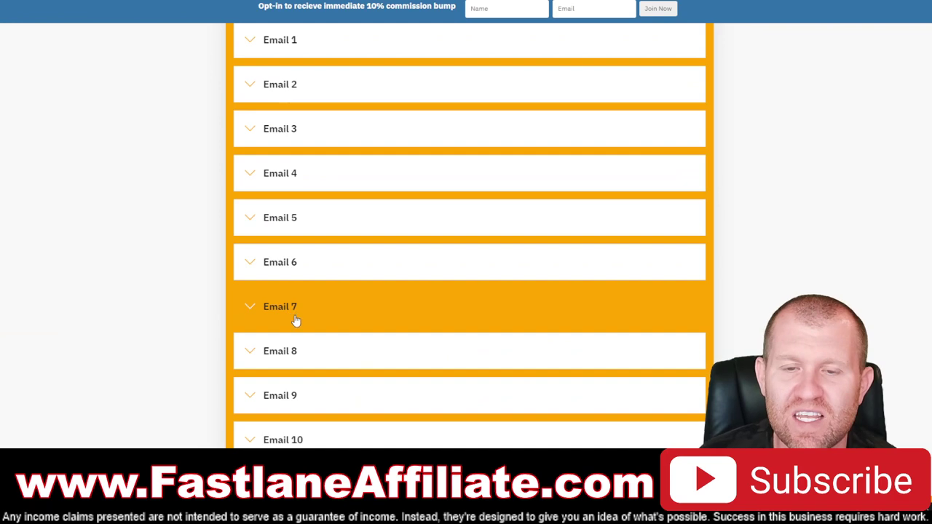
{"action": "scroll", "coordinate": [400, 321], "scroll_direction": "up", "scroll_amount": 2}
{"action": "scroll", "coordinate": [413, 291], "scroll_direction": "down", "scroll_amount": 1}
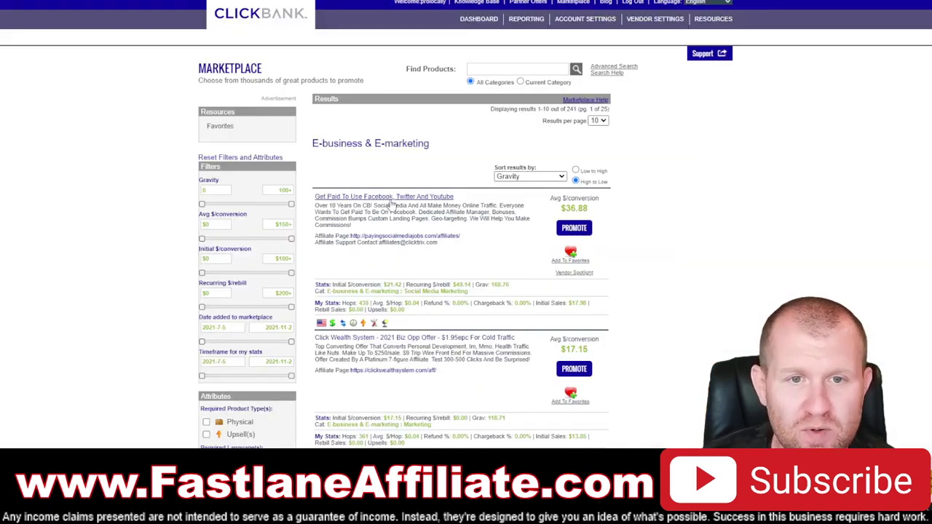
Step: Scroll through the E-business & E-marketing Marketplace listings and back up to the top
{"action": "scroll", "coordinate": [490, 198], "scroll_direction": "down", "scroll_amount": 2}
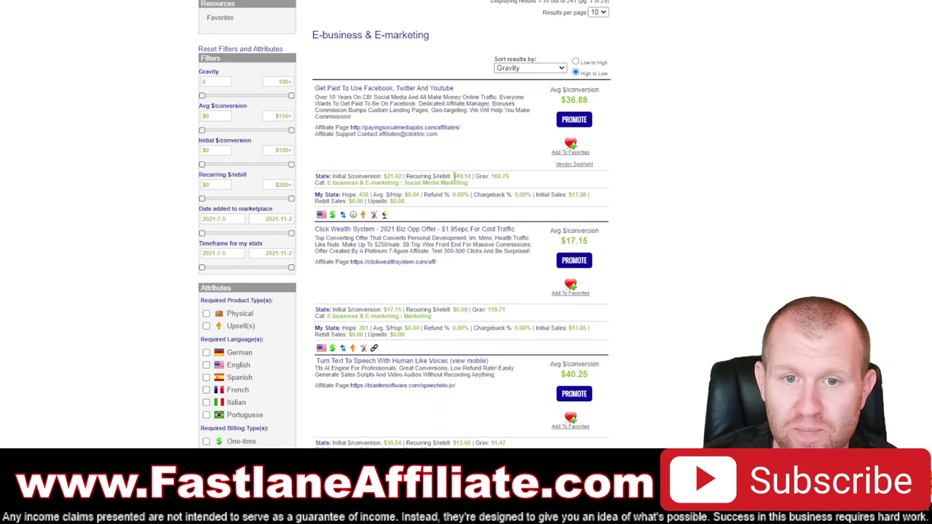
{"action": "scroll", "coordinate": [347, 229], "scroll_direction": "down", "scroll_amount": 2}
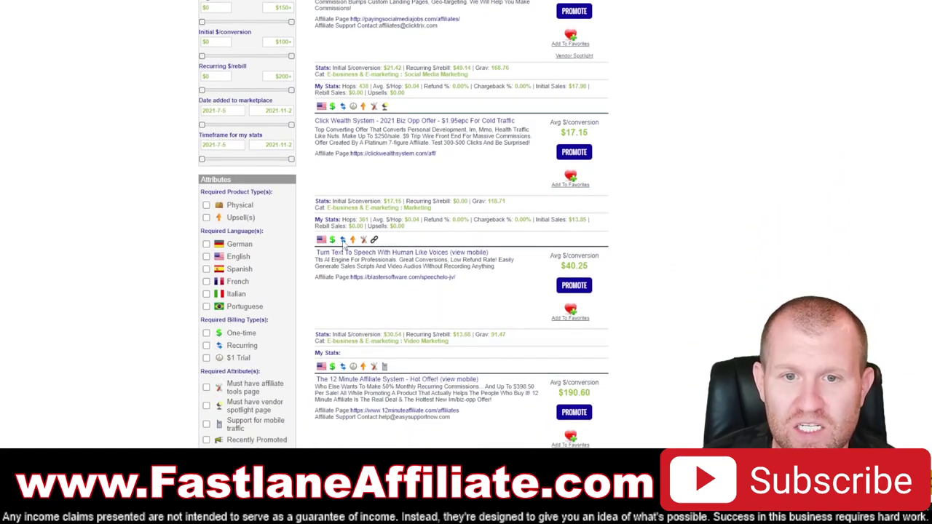
{"action": "scroll", "coordinate": [494, 258], "scroll_direction": "down", "scroll_amount": 4}
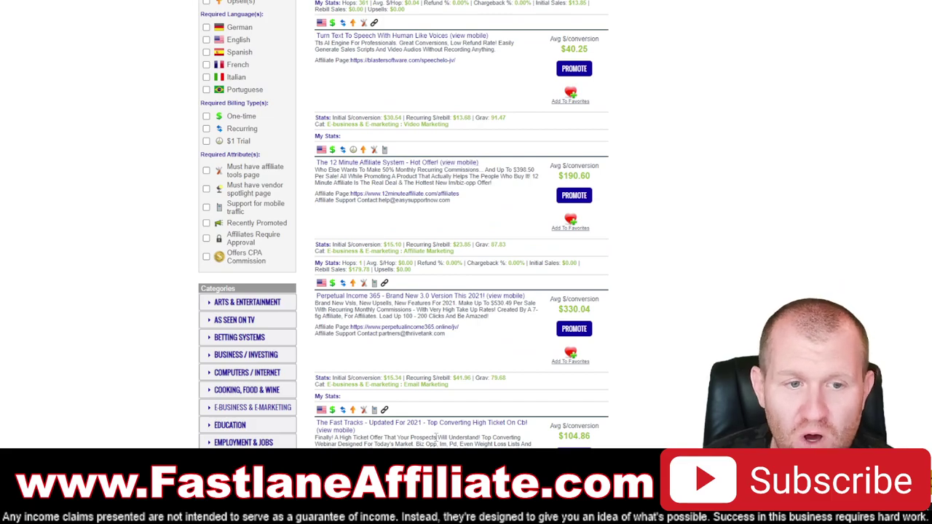
{"action": "scroll", "coordinate": [474, 389], "scroll_direction": "up", "scroll_amount": 8}
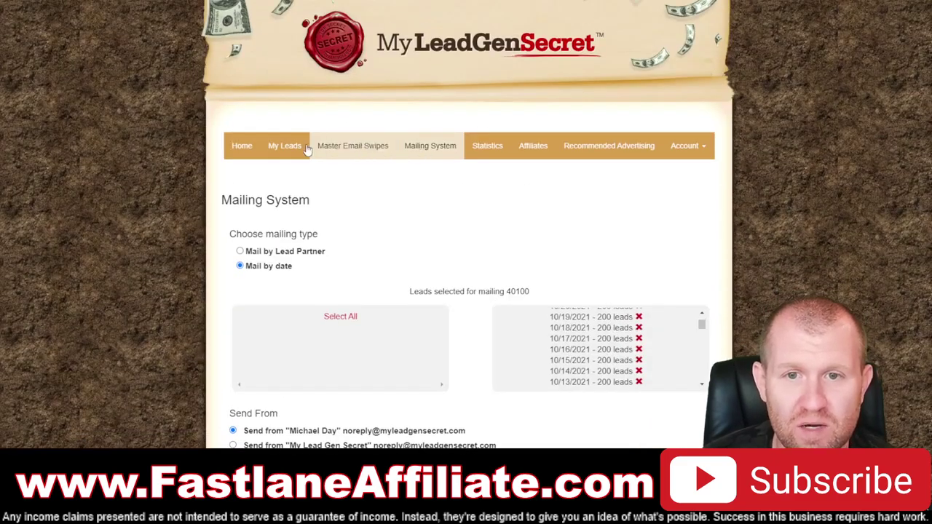
Step: Check the YouTuber email under Previous Mailings, then reselect all dated leads for mailing
{"action": "left_click", "coordinate": [226, 150]}
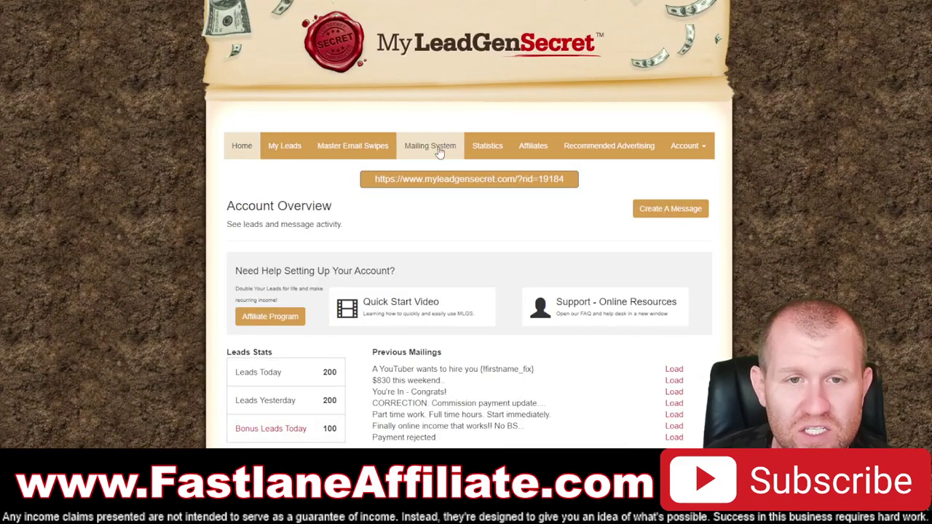
{"action": "left_click", "coordinate": [439, 151]}
{"action": "left_click", "coordinate": [329, 316]}
{"action": "scroll", "coordinate": [508, 304], "scroll_direction": "down", "scroll_amount": 2}
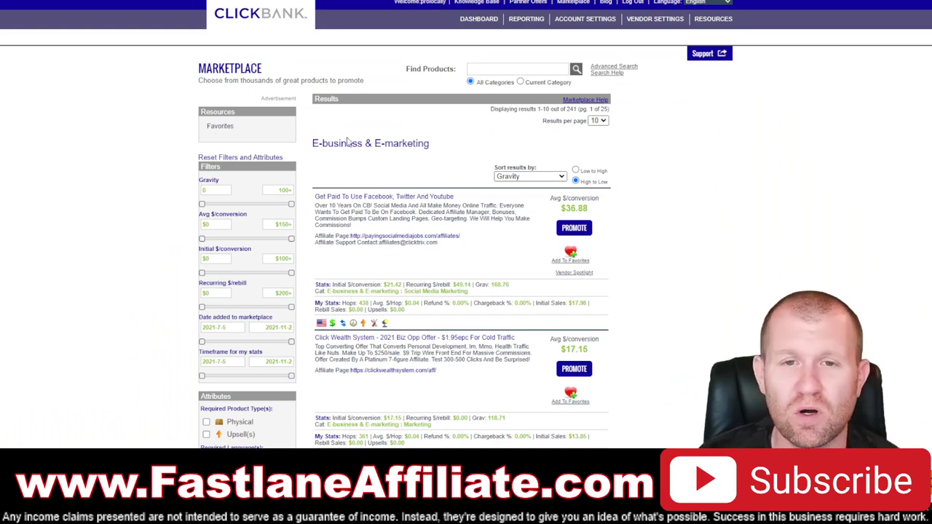
Step: Open the PayingSocialMediaJobs affiliate page in a new tab and go to its Email Swipes section
{"action": "right_click", "coordinate": [427, 243]}
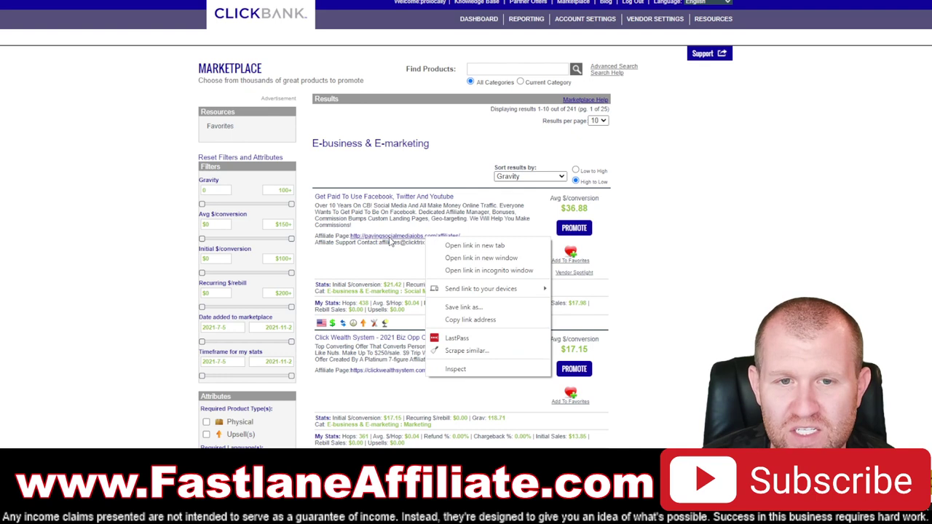
{"action": "right_click", "coordinate": [391, 241]}
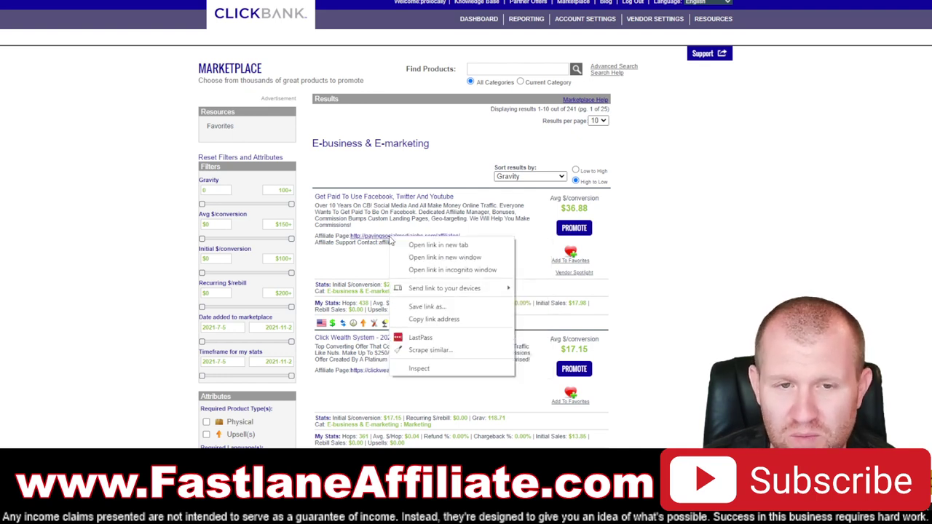
{"action": "left_click", "coordinate": [415, 245]}
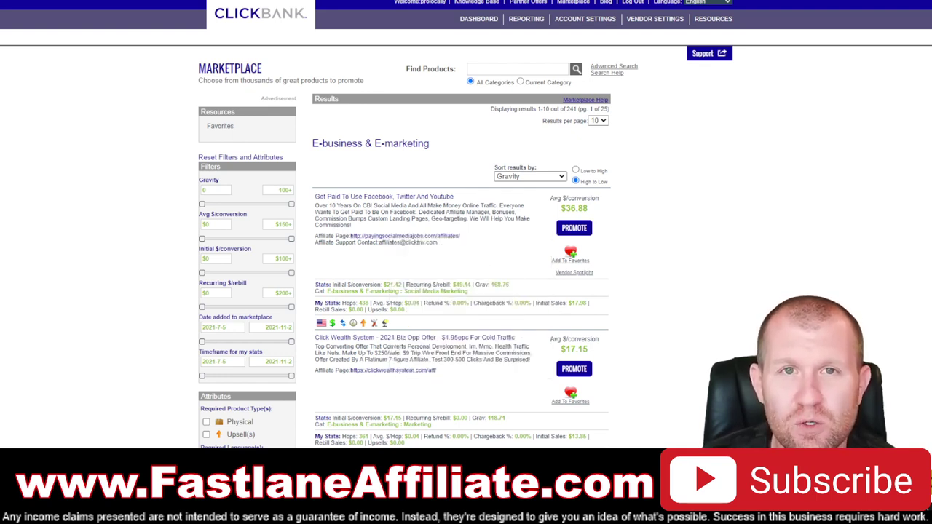
{"action": "key", "text": "ctrl+Tab"}
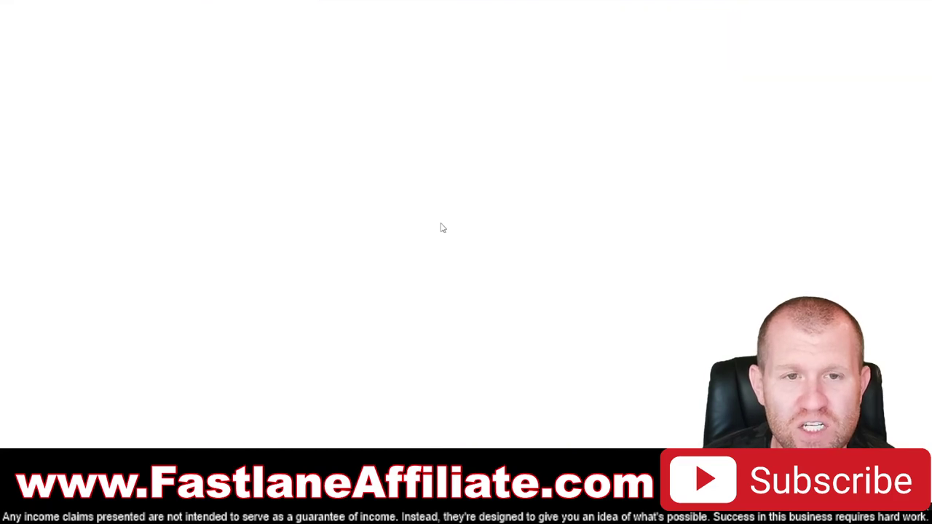
{"action": "scroll", "coordinate": [590, 368], "scroll_direction": "down", "scroll_amount": 1}
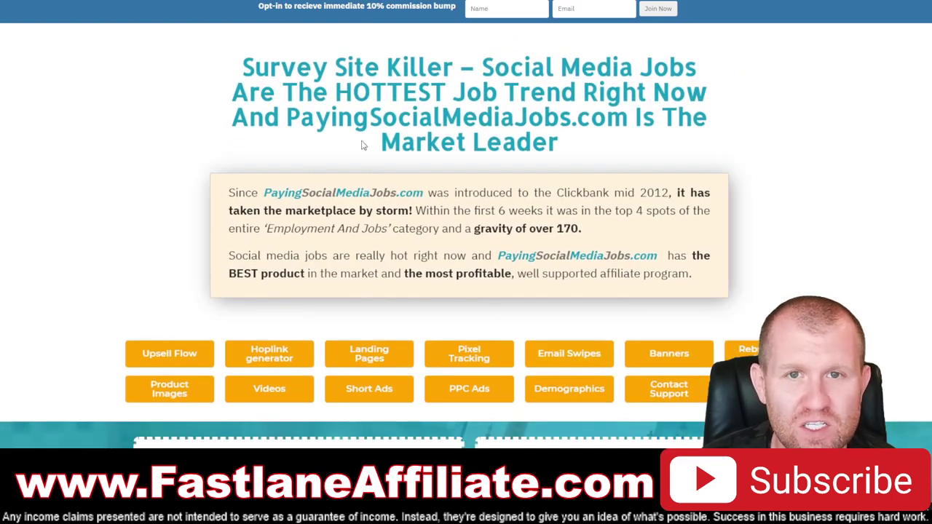
{"action": "left_click", "coordinate": [590, 368]}
Step: Review the email swipes, then open the Click Wealth System affiliate page in a new tab
{"action": "scroll", "coordinate": [376, 194], "scroll_direction": "down", "scroll_amount": 6}
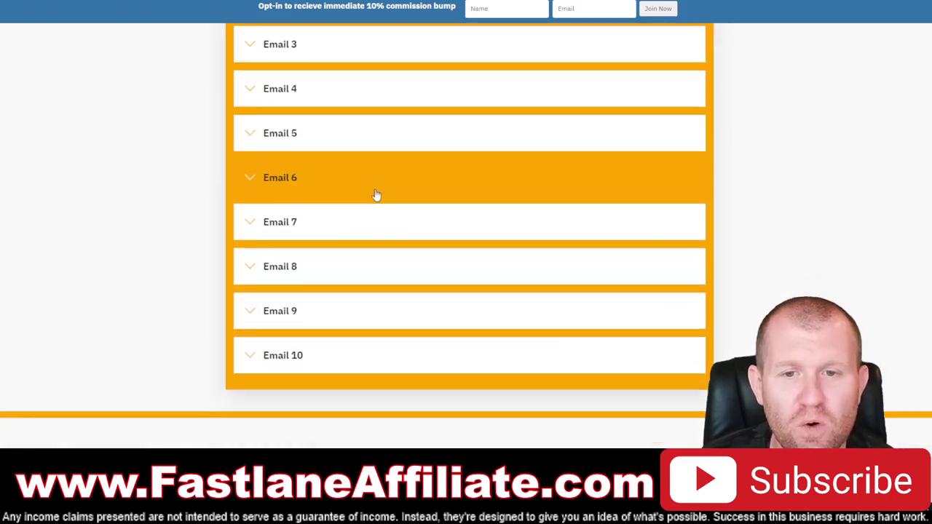
{"action": "scroll", "coordinate": [362, 211], "scroll_direction": "up", "scroll_amount": 11}
{"action": "scroll", "coordinate": [352, 207], "scroll_direction": "up", "scroll_amount": 10}
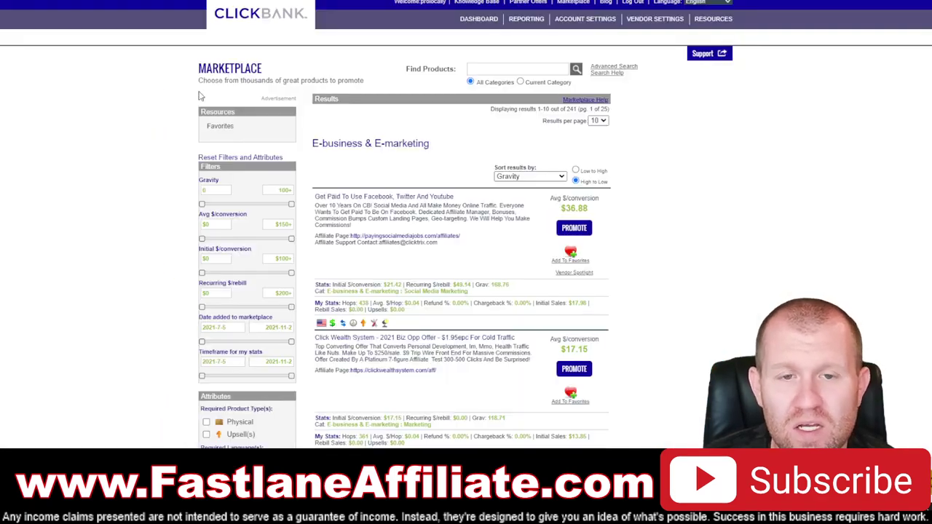
{"action": "scroll", "coordinate": [394, 260], "scroll_direction": "down", "scroll_amount": 3}
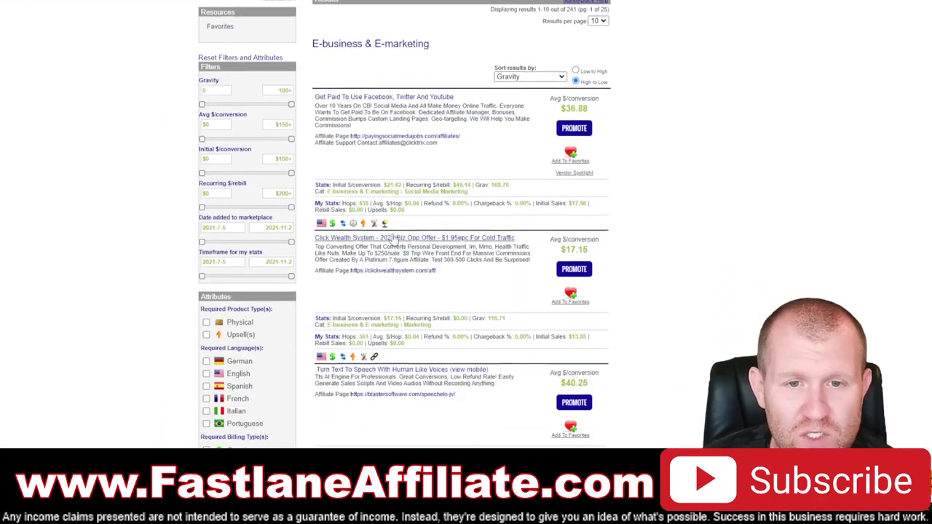
{"action": "right_click", "coordinate": [394, 264]}
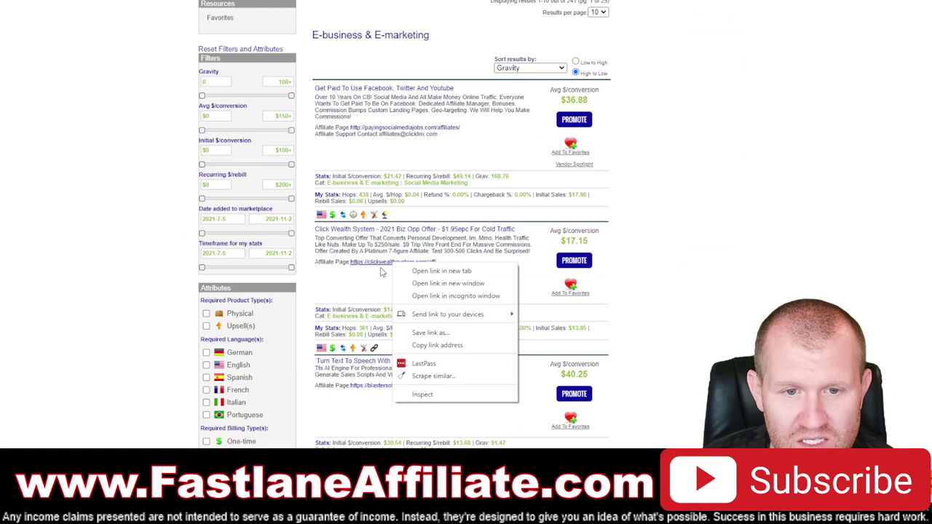
{"action": "left_click", "coordinate": [449, 270]}
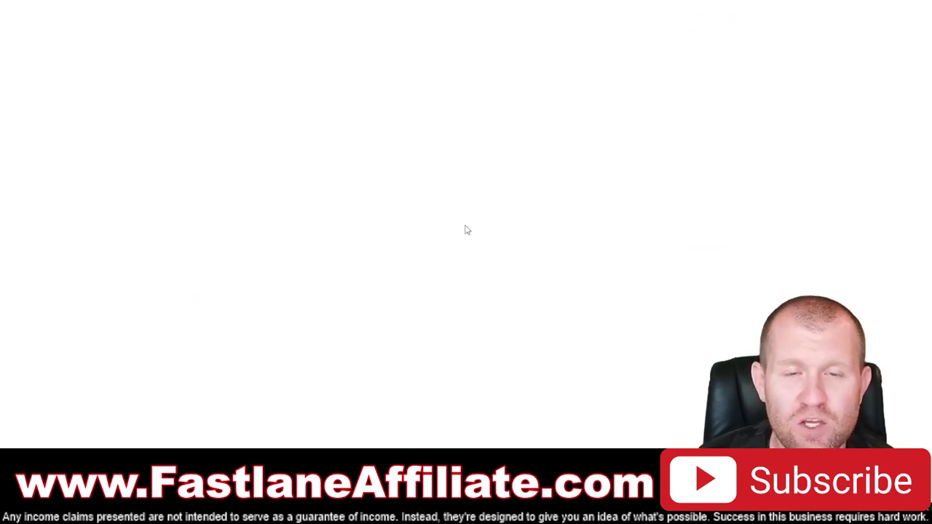